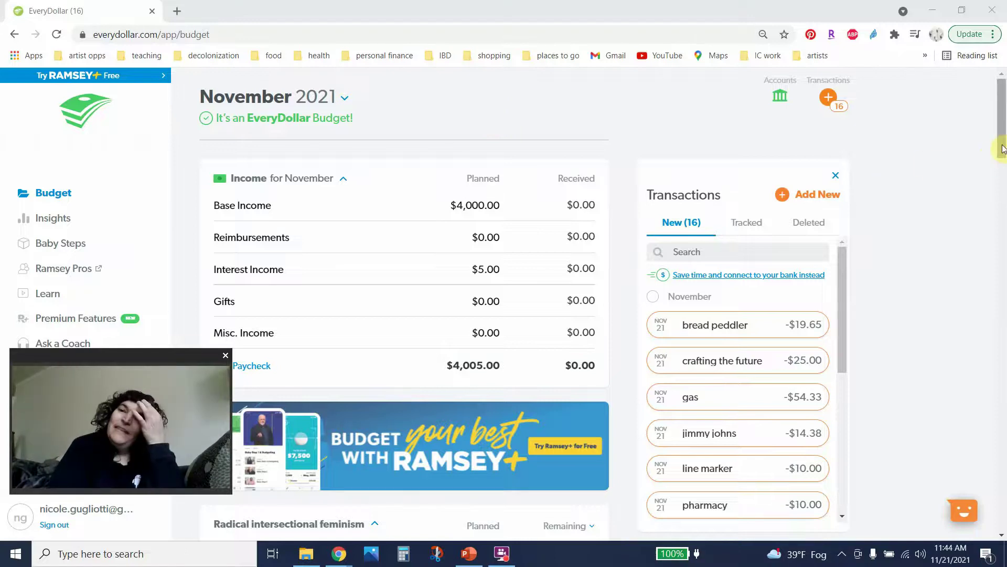
# Step: Track the vending machine purchase under the Restaurants budget line
pyautogui.scroll(-1, 1002, 152)
pyautogui.moveTo(1002, 152); pyautogui.dragTo(1002, 159)
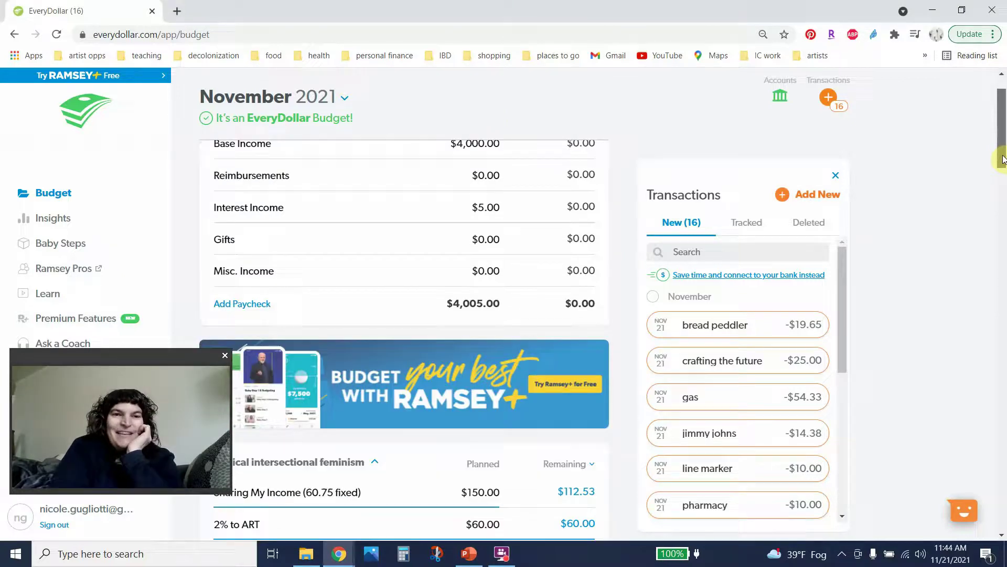
pyautogui.scroll(1, 1002, 159)
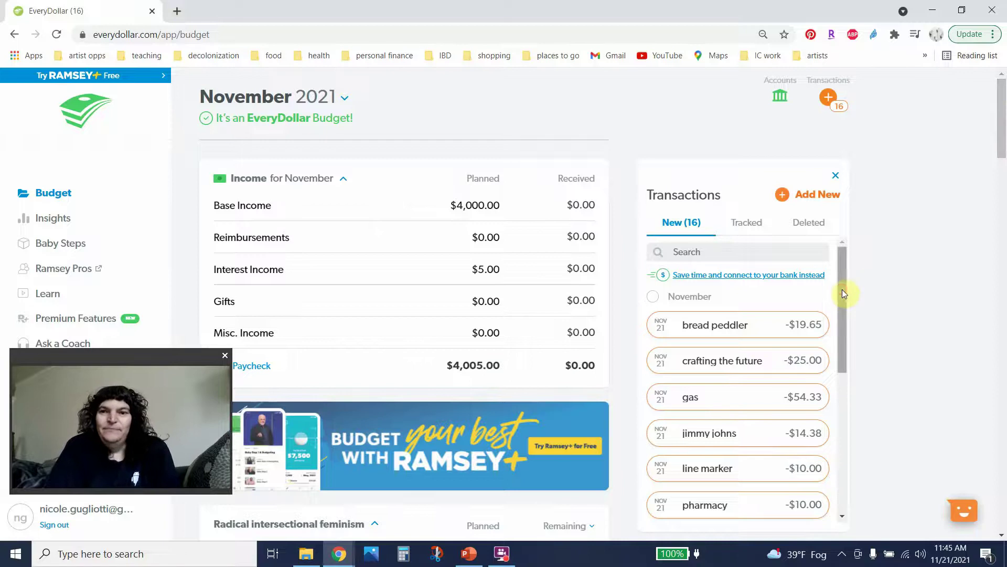
pyautogui.moveTo(842, 288); pyautogui.dragTo(842, 472)
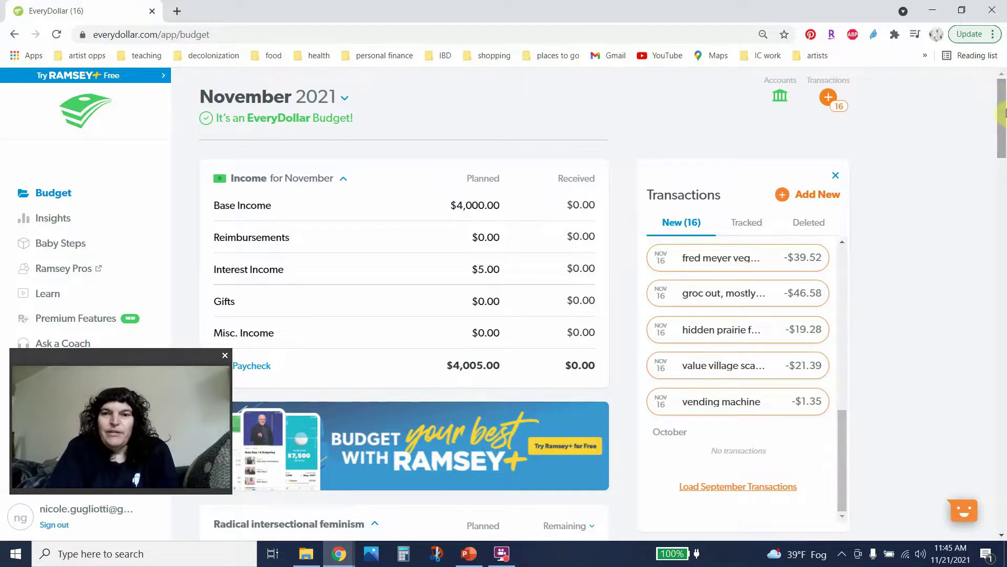
pyautogui.moveTo(1005, 113); pyautogui.dragTo(1005, 311)
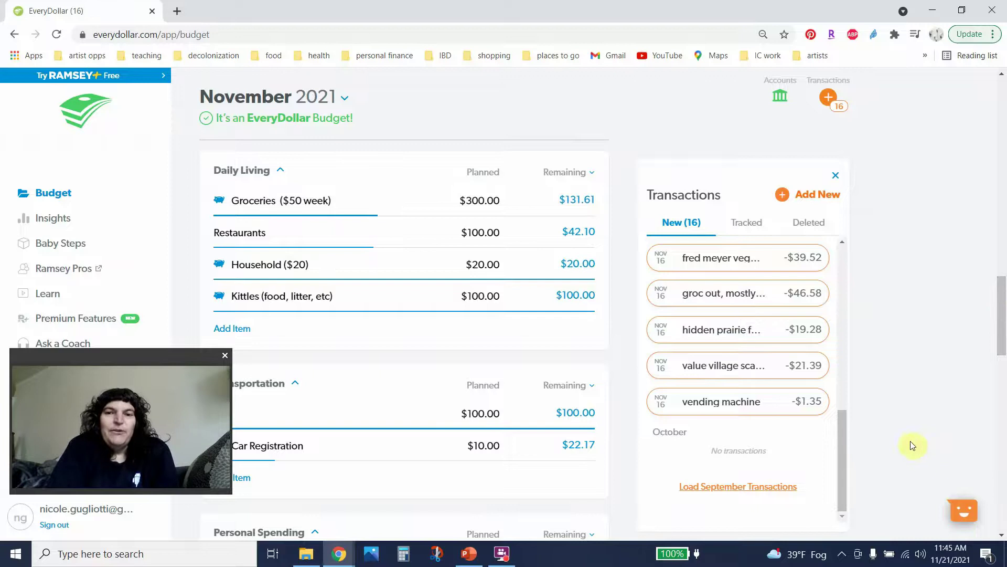
pyautogui.moveTo(766, 412)
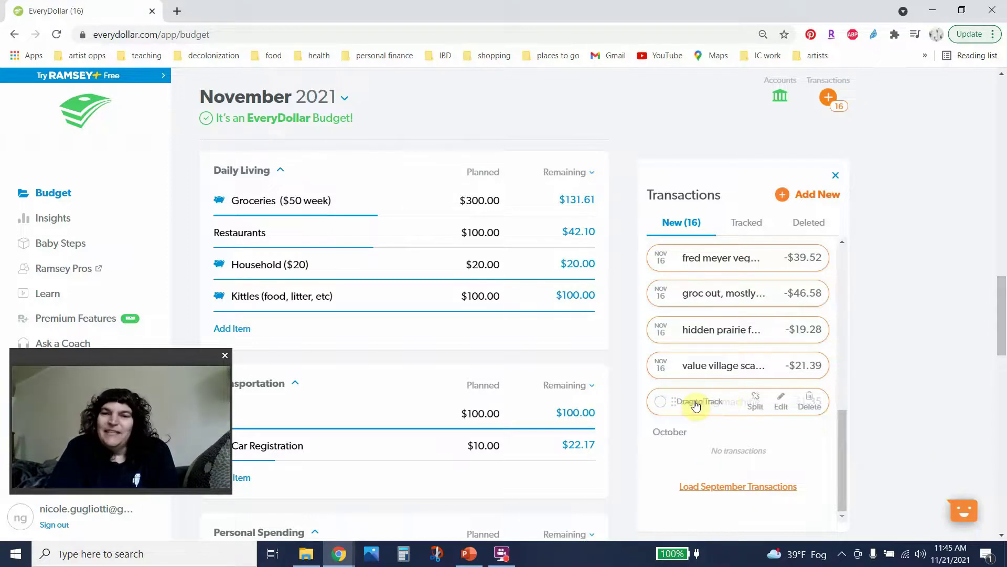
pyautogui.moveTo(695, 405); pyautogui.dragTo(328, 232)
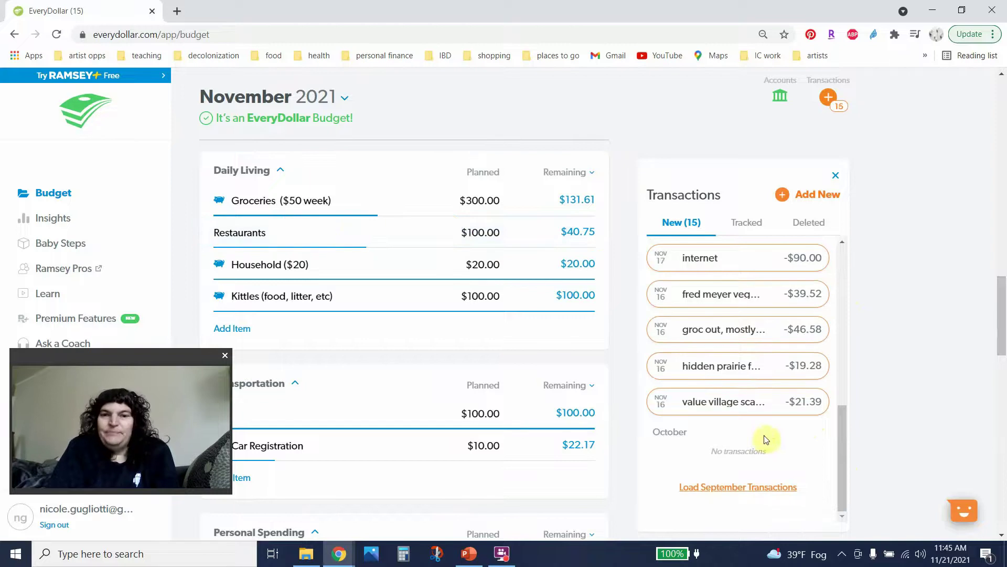
# Step: Track the $21.39 value village purchase under FUN!, leaving $20.80 remaining
pyautogui.moveTo(732, 407)
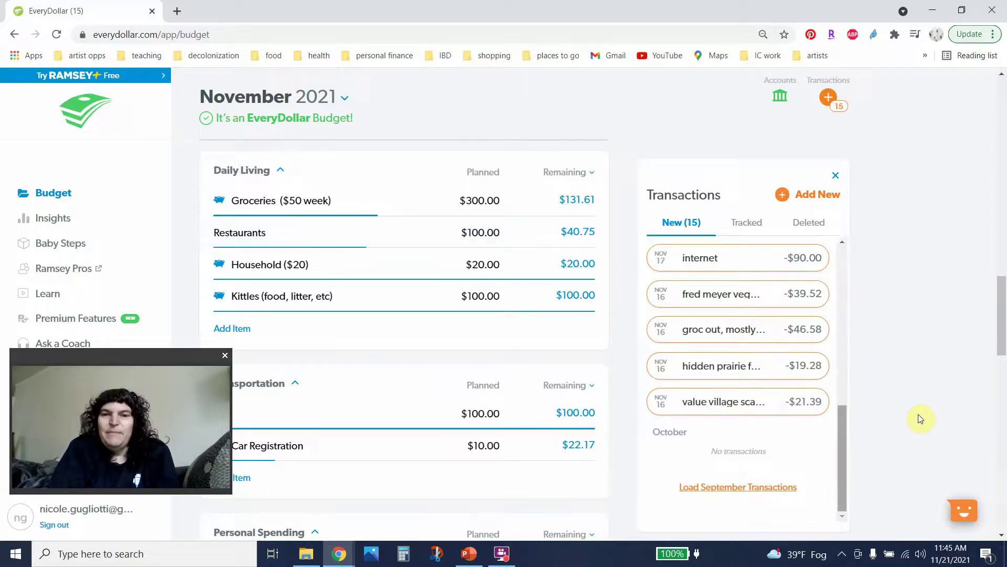
pyautogui.moveTo(1001, 317); pyautogui.dragTo(1003, 376)
pyautogui.moveTo(720, 402); pyautogui.dragTo(408, 244)
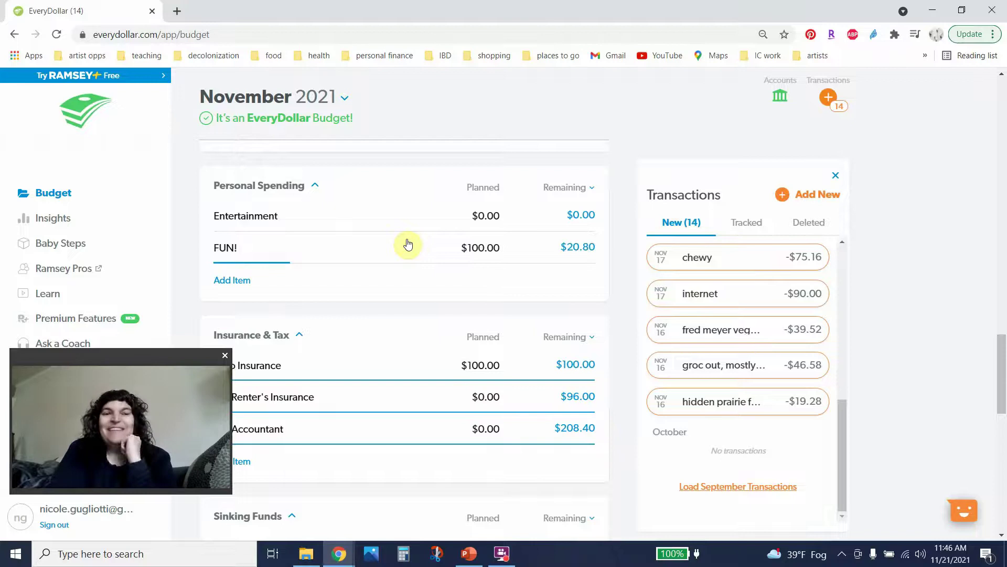
# Step: Bring up the Edit button on the $19.28 hidden prairie soap and apple butter transaction
pyautogui.moveTo(714, 416)
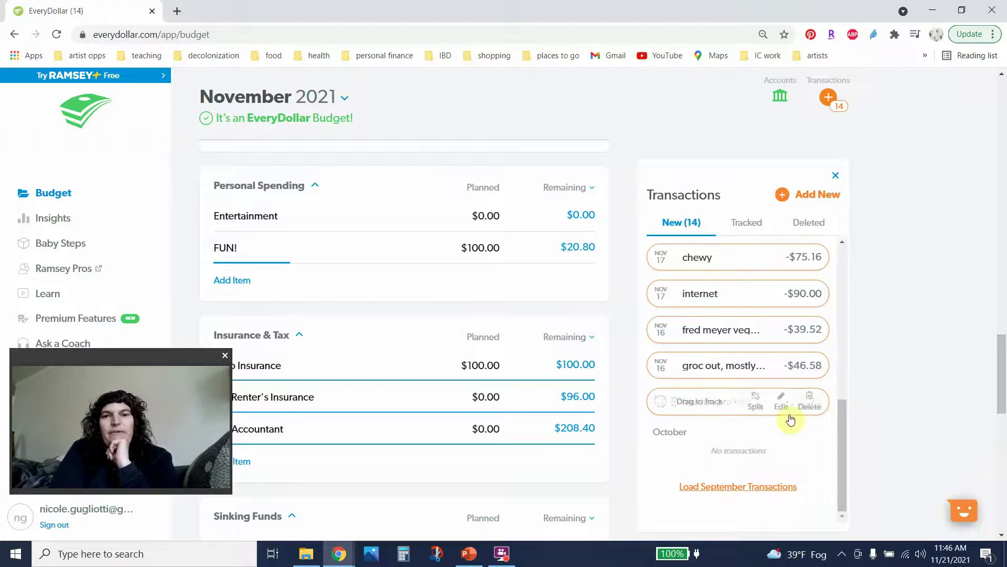
pyautogui.moveTo(780, 410)
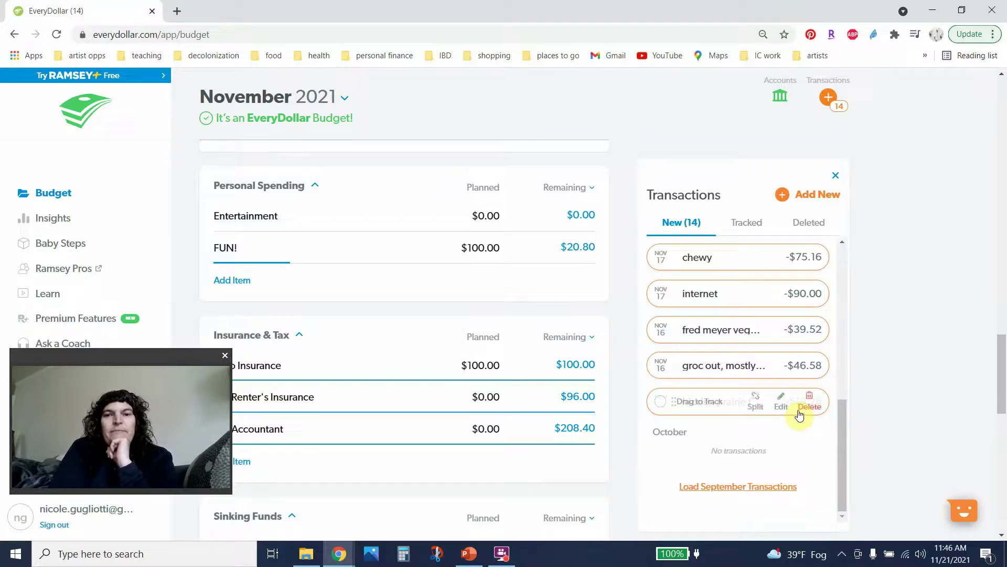
# Step: Open the hidden prairie expense and assign it to Gifts-250 with FUN! as a second split
pyautogui.click(756, 407)
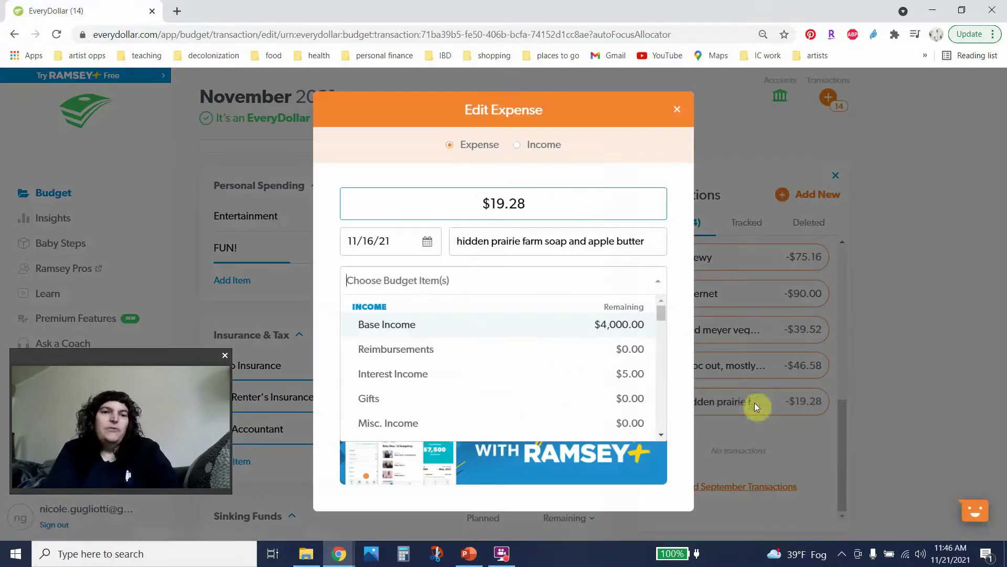
pyautogui.write('g')
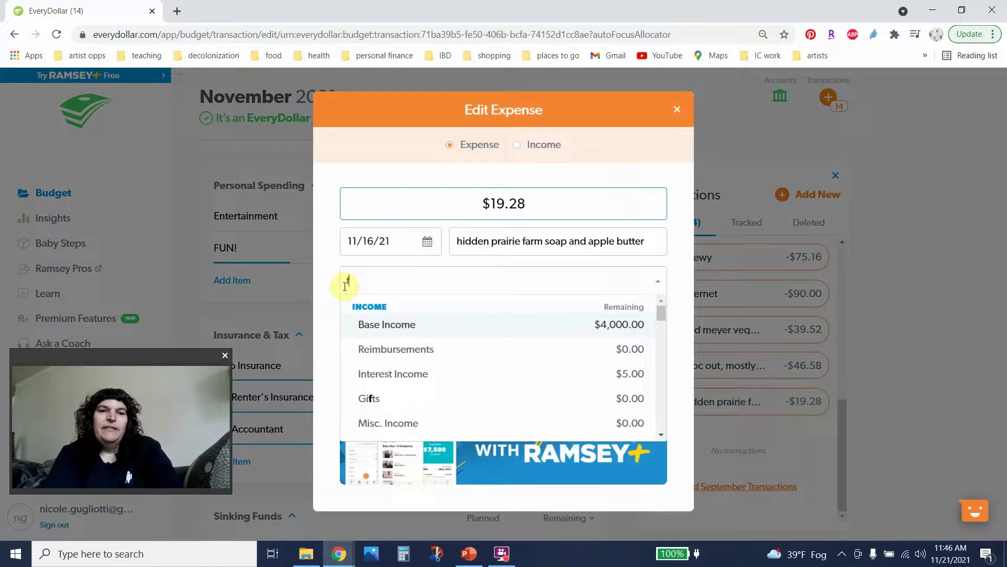
pyautogui.write('f')
pyautogui.press('BackSpace')
pyautogui.write('ift')
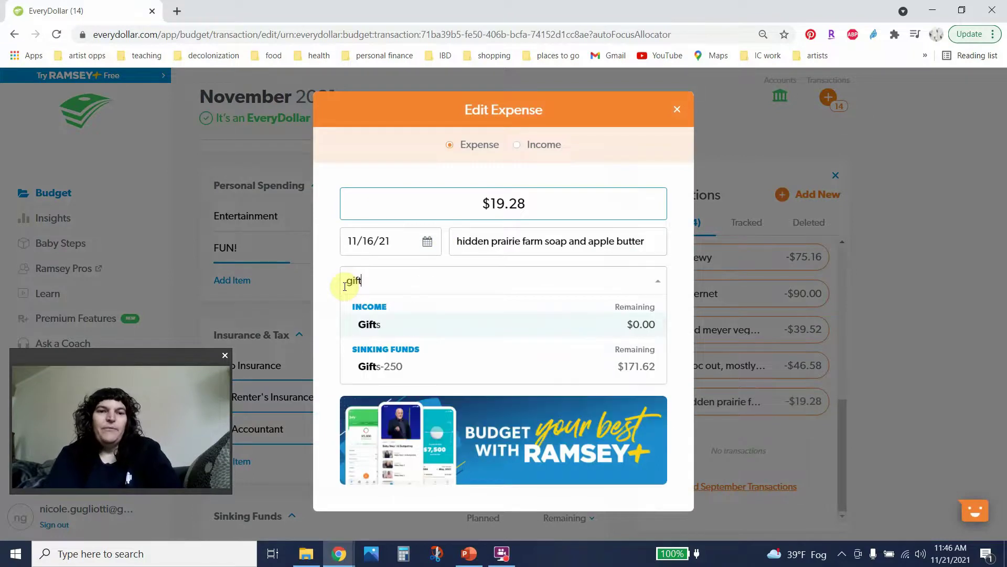
pyautogui.click(467, 369)
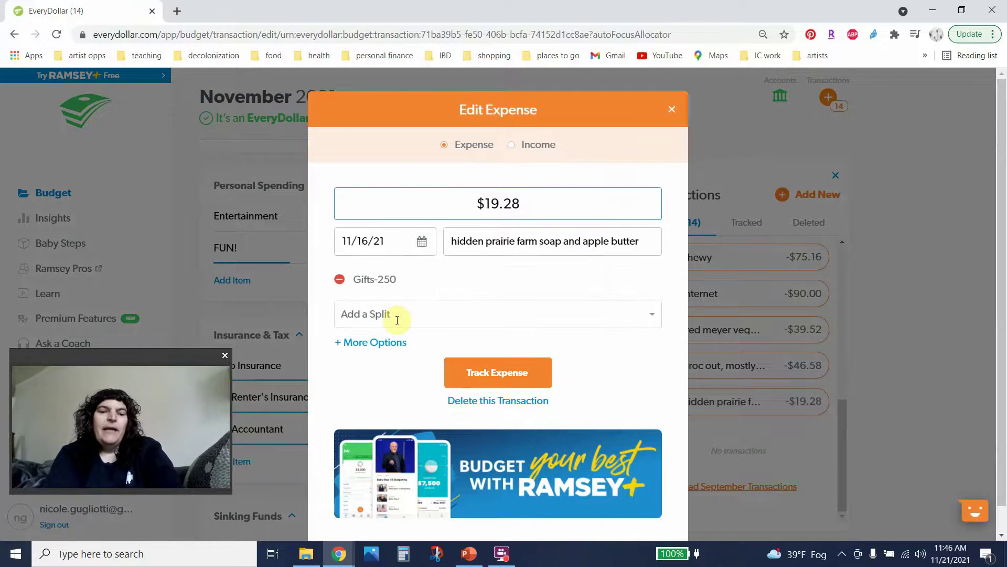
pyautogui.click(398, 320)
pyautogui.write('FUN!')
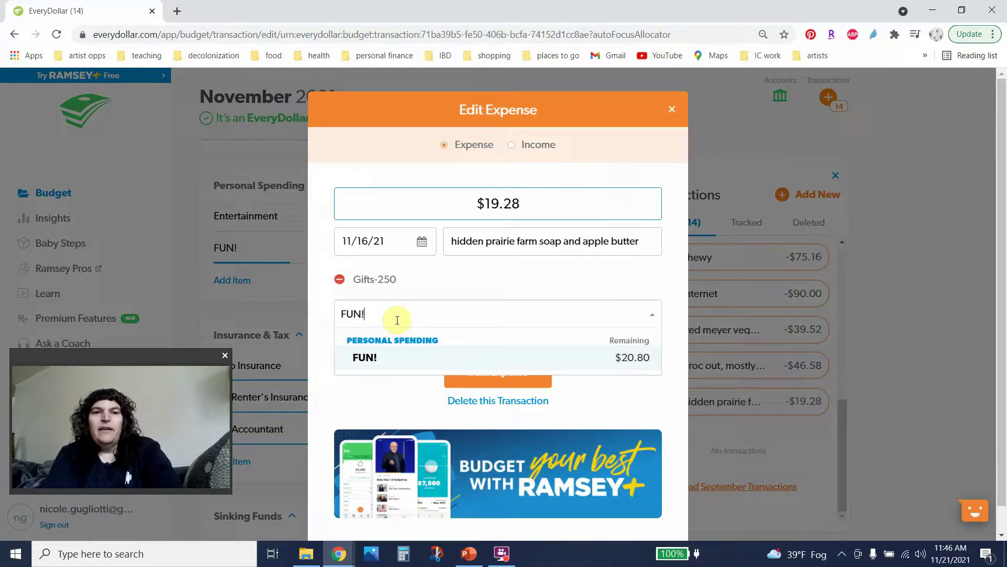
pyautogui.press('Return')
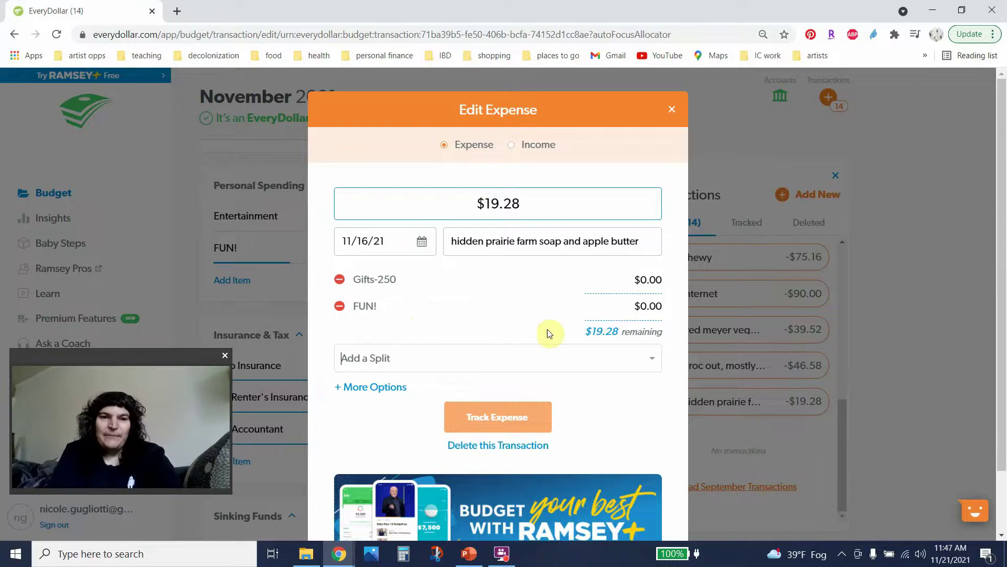
# Step: Set the splits to $10.00 for FUN! and $9.28 for Gifts-250, then track the expense
pyautogui.click(644, 307)
pyautogui.write('10')
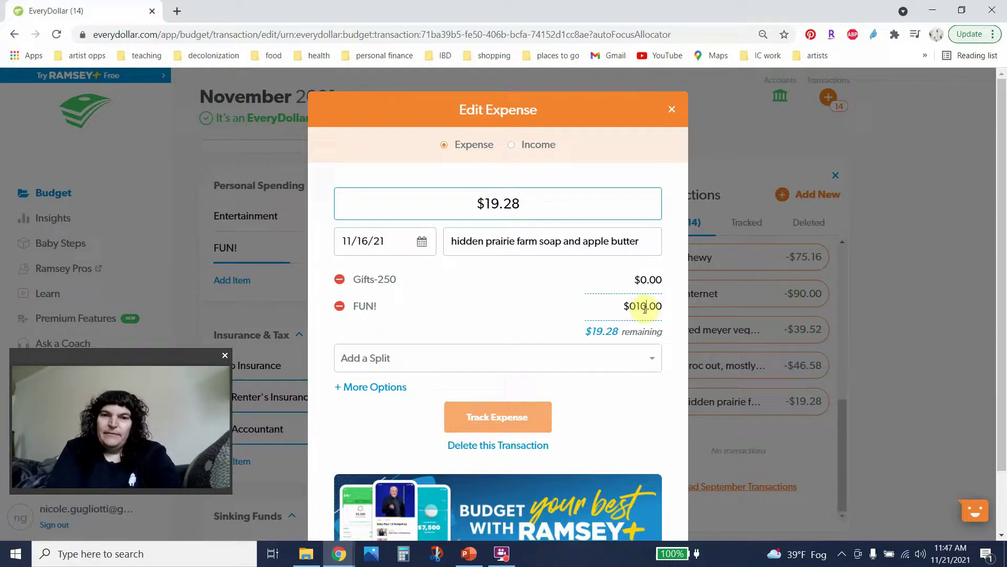
pyautogui.moveTo(660, 306); pyautogui.dragTo(598, 304)
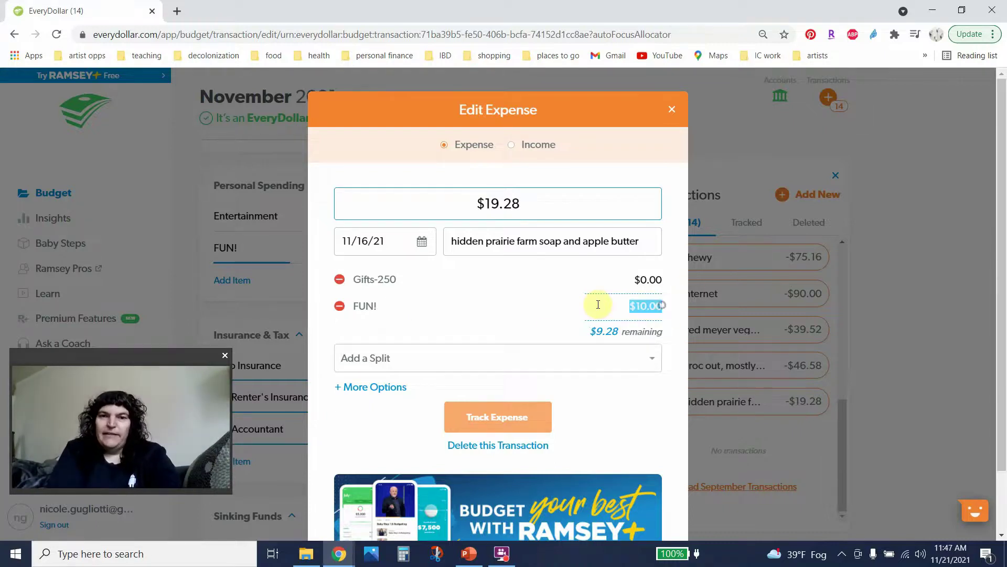
pyautogui.click(652, 282)
pyautogui.write('9.2')
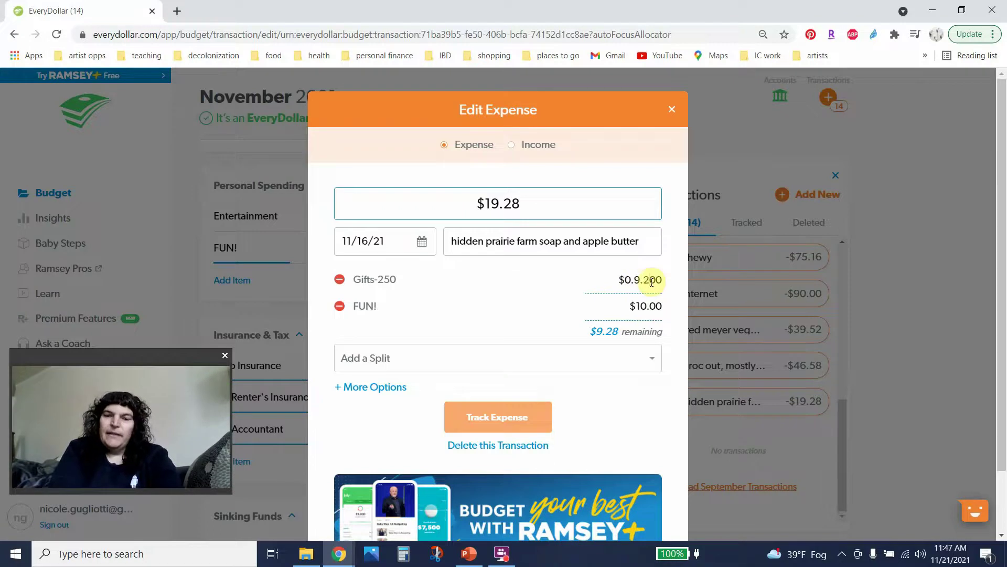
pyautogui.write('8')
pyautogui.tripleClick(582, 267)
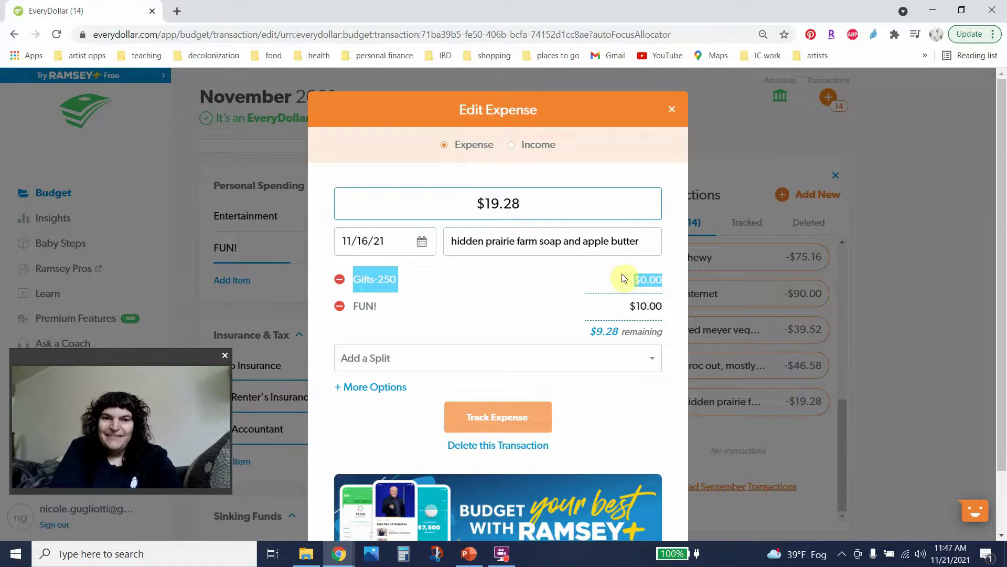
pyautogui.click(655, 280)
pyautogui.moveTo(655, 280); pyautogui.dragTo(632, 280)
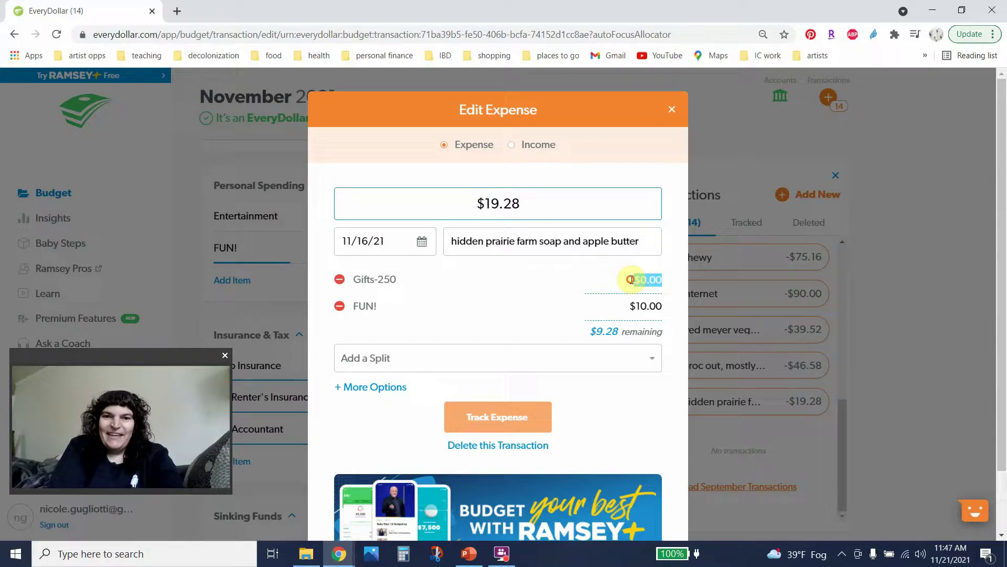
pyautogui.write('9.28')
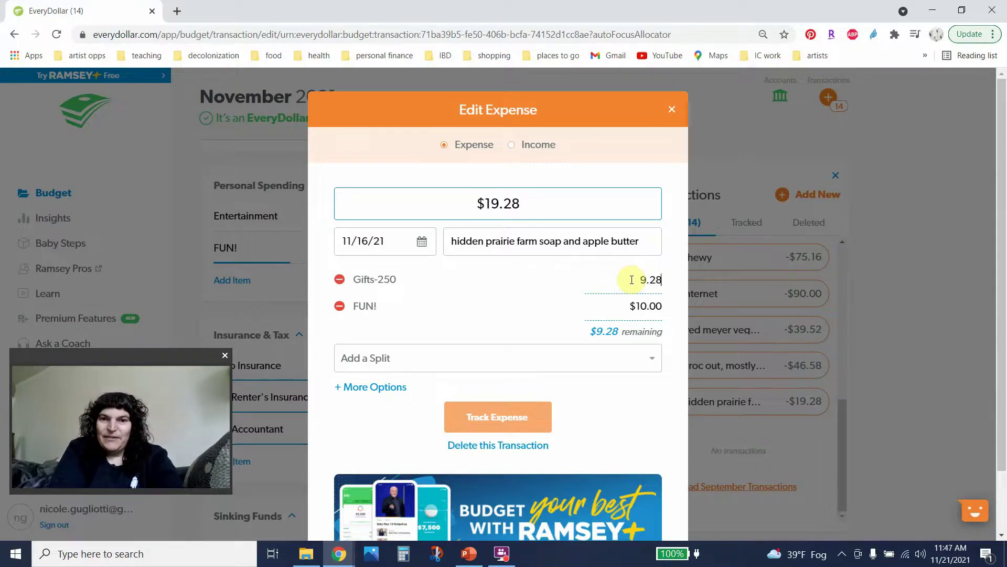
pyautogui.click(582, 306)
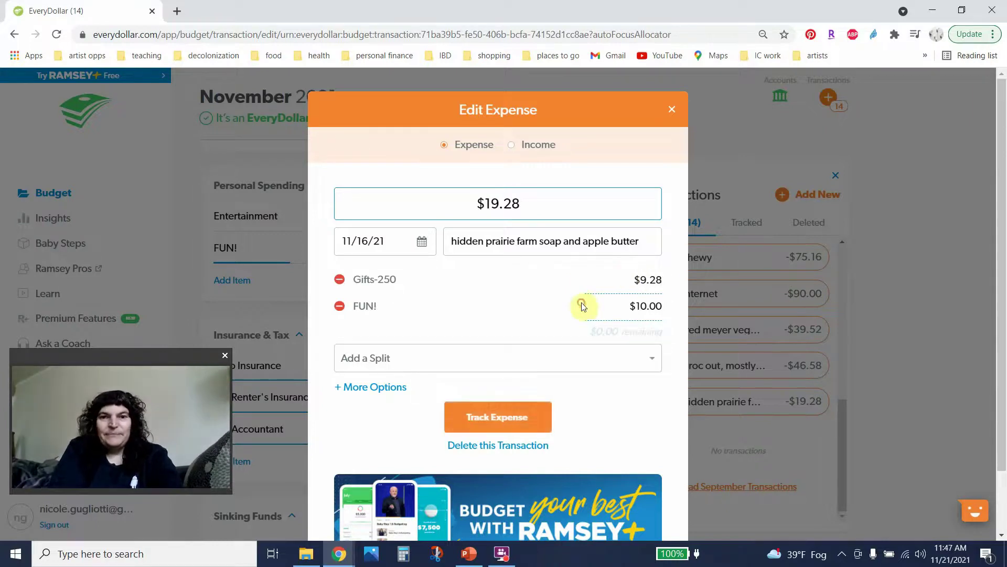
pyautogui.click(483, 415)
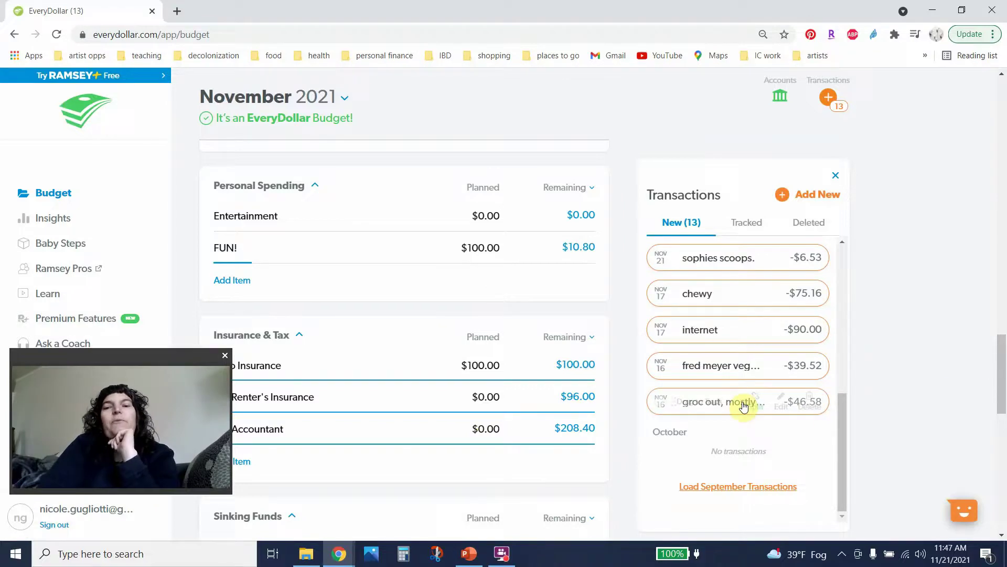
# Step: Track the $46.58 groc out transaction to Groceries ($50 week), leaving $85.03
pyautogui.moveTo(744, 405)
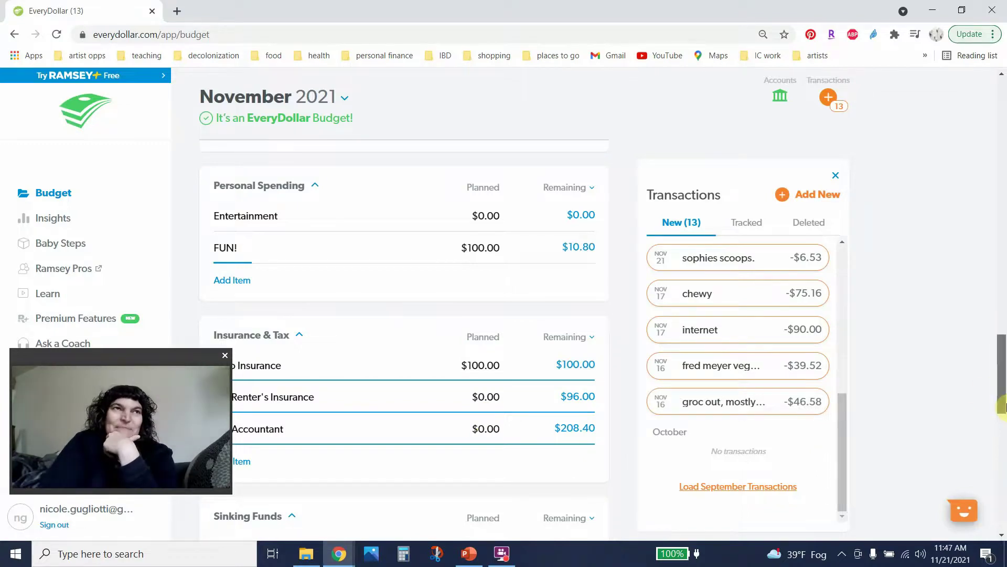
pyautogui.moveTo(1002, 406); pyautogui.dragTo(1002, 412)
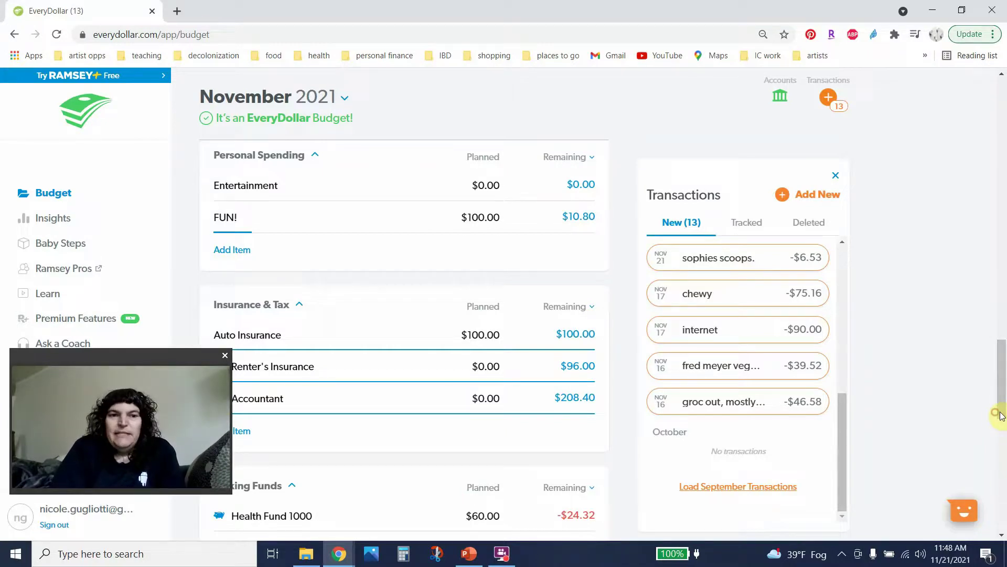
pyautogui.moveTo(998, 416); pyautogui.dragTo(1002, 352)
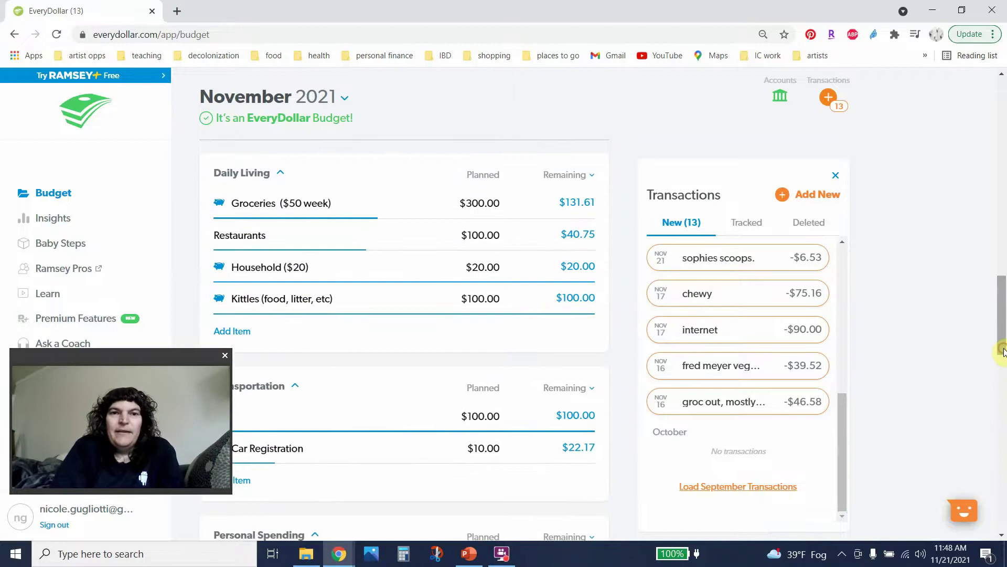
pyautogui.moveTo(689, 403); pyautogui.dragTo(490, 204)
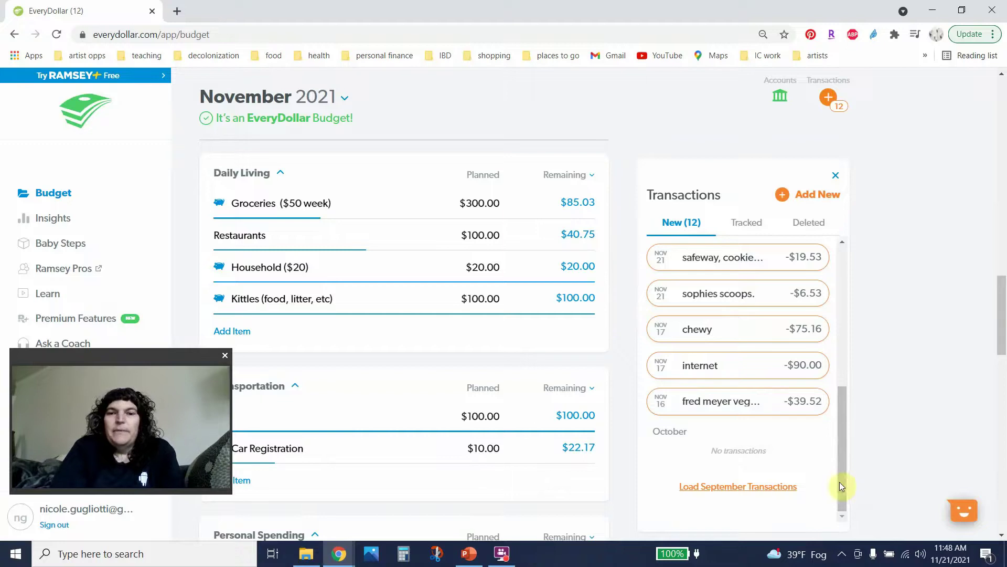
pyautogui.click(891, 517)
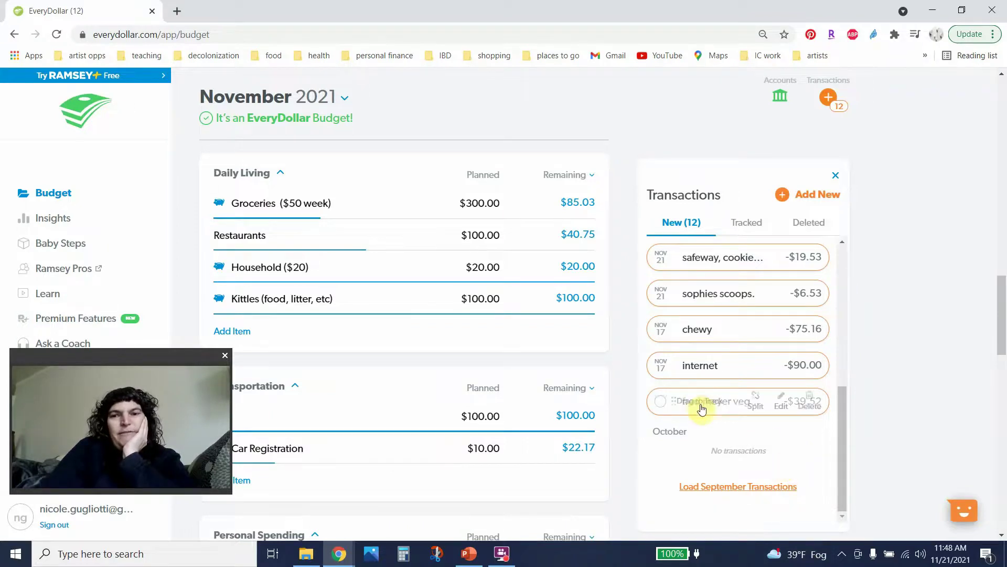
# Step: Track the $39.52 fred meyer veg purchase to Groceries ($50 week), leaving $45.51
pyautogui.moveTo(700, 404); pyautogui.dragTo(307, 202)
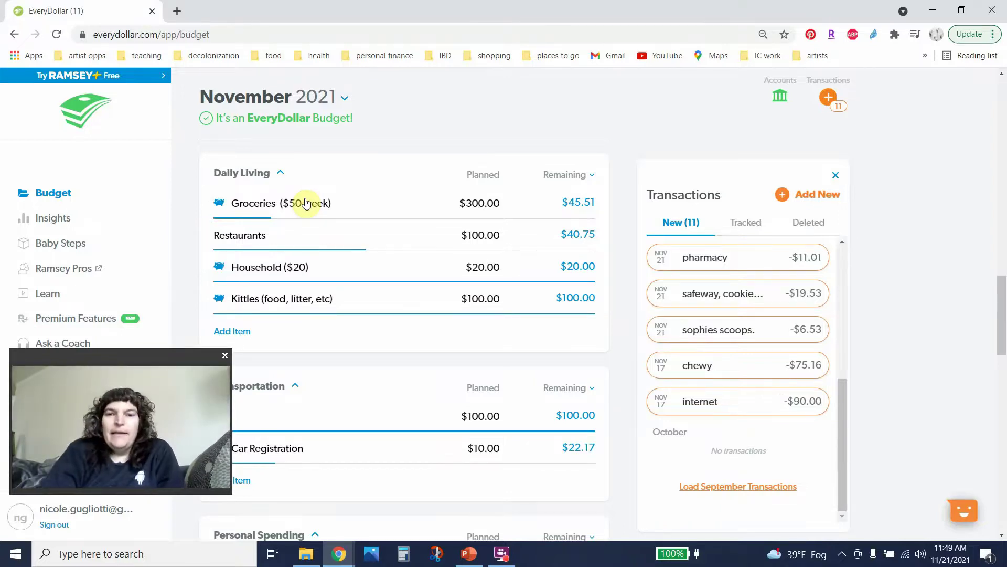
# Step: Track the $19.53 safeway purchase under Groceries
pyautogui.moveTo(652, 259)
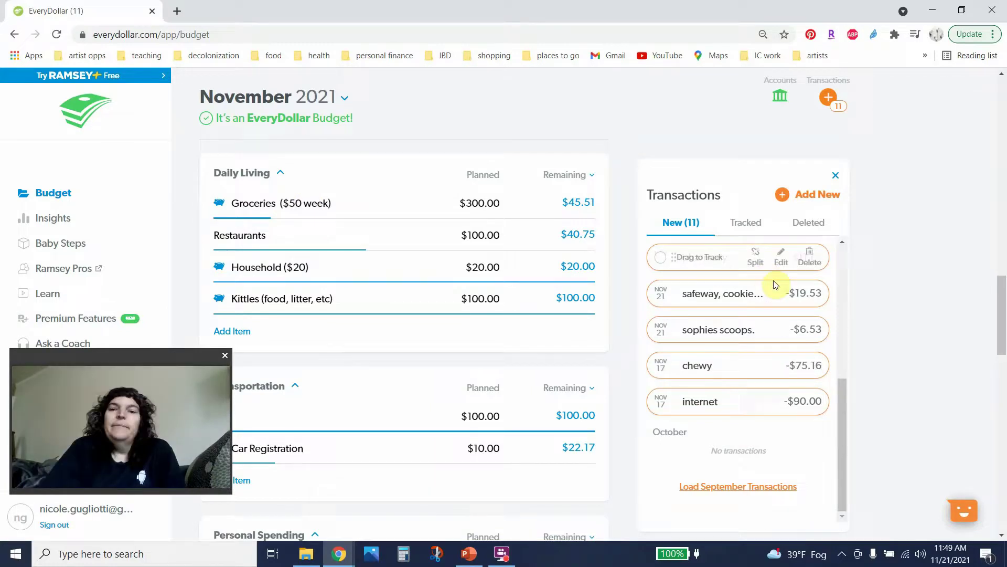
pyautogui.moveTo(839, 446); pyautogui.dragTo(839, 435)
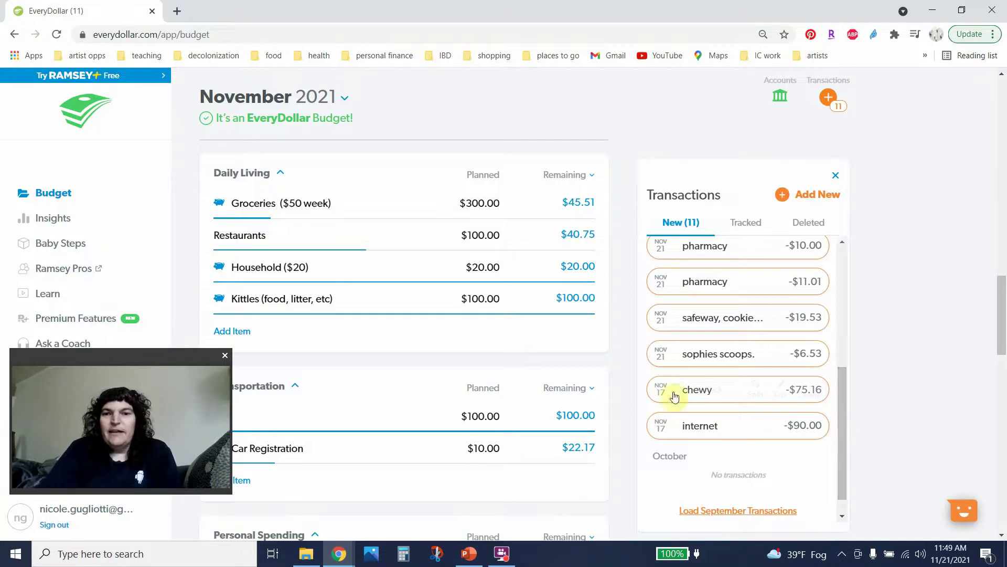
pyautogui.moveTo(737, 349)
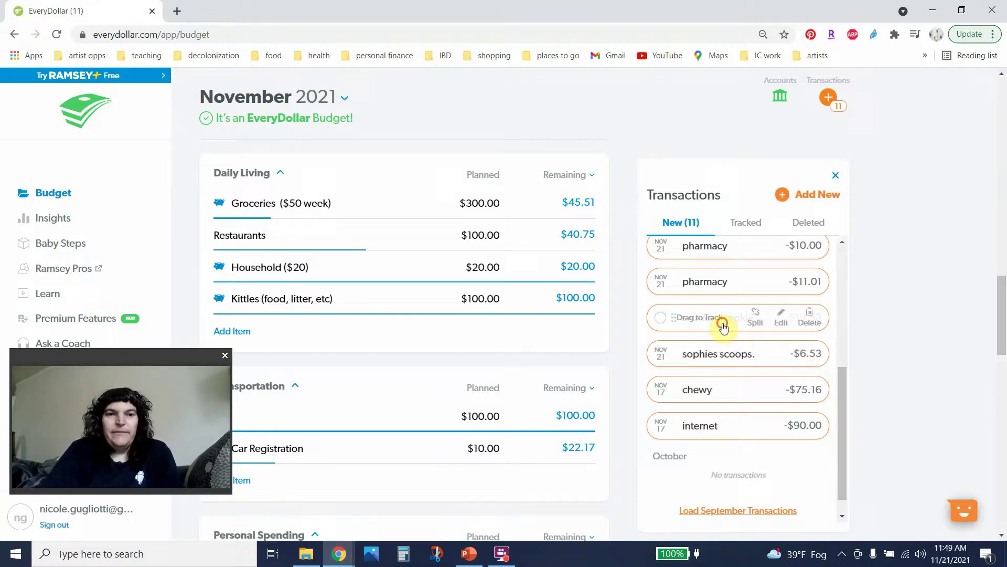
pyautogui.moveTo(724, 318); pyautogui.dragTo(398, 207)
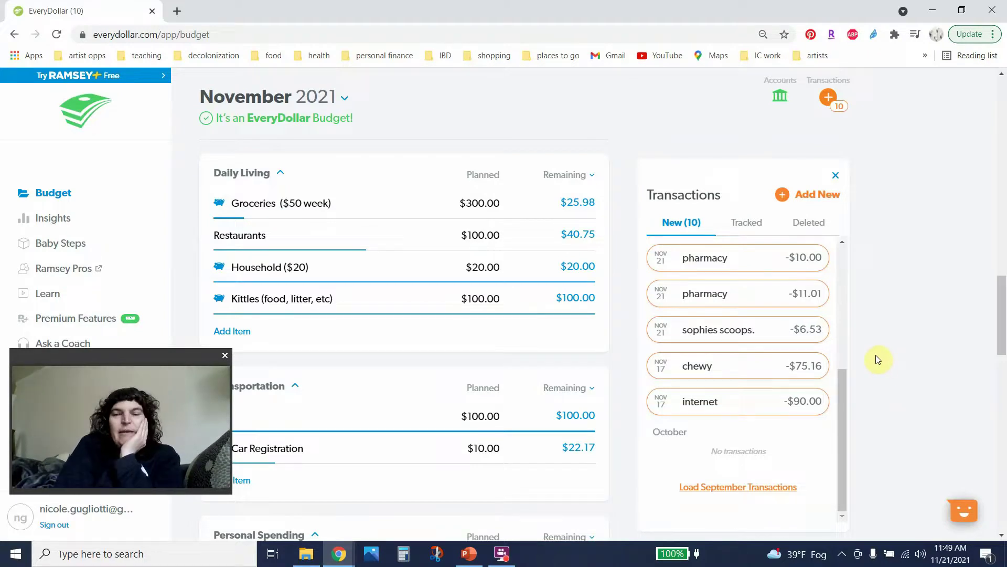
# Step: Track the $75.16 chewy purchase under Kittles (food, litter, etc)
pyautogui.moveTo(692, 375); pyautogui.dragTo(423, 305)
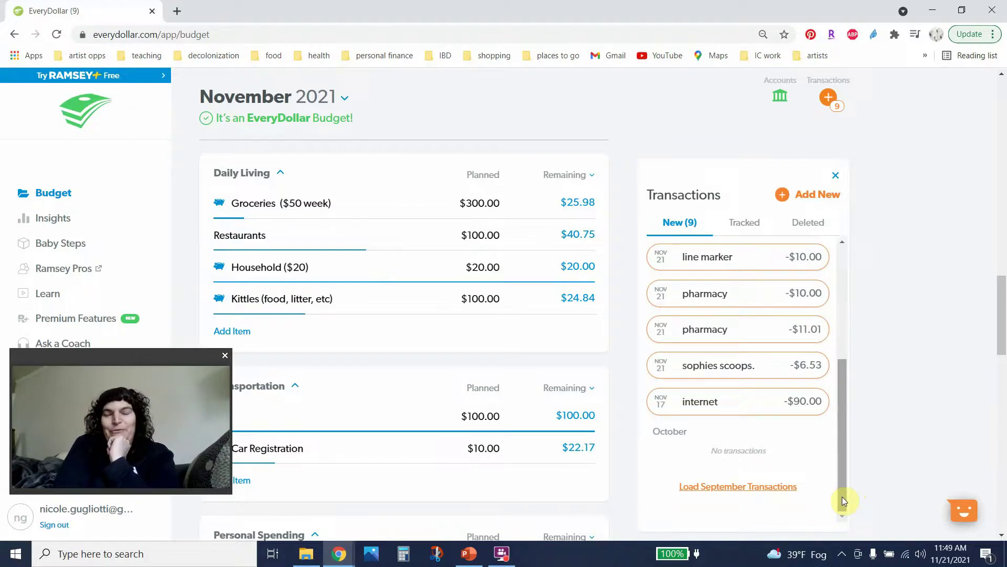
pyautogui.moveTo(842, 496); pyautogui.dragTo(837, 427)
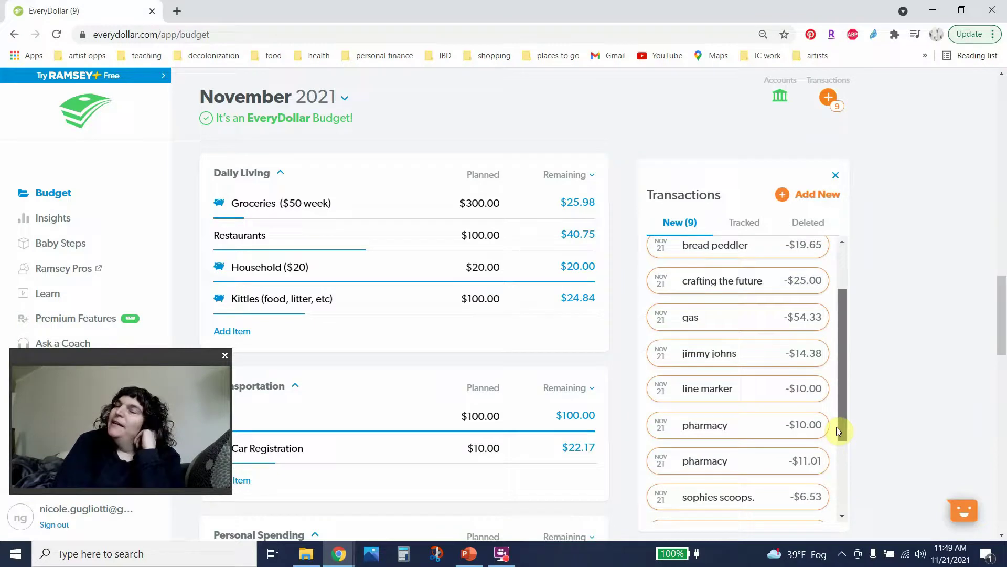
pyautogui.moveTo(837, 426); pyautogui.dragTo(845, 468)
# Step: Track the $11.01 pharmacy charge to Health Fund 1000, leaving it at -$35.33
pyautogui.moveTo(999, 316)
pyautogui.mouseDown()
pyautogui.moveTo(1005, 437)
pyautogui.moveTo(1005, 427)
pyautogui.mouseUp()
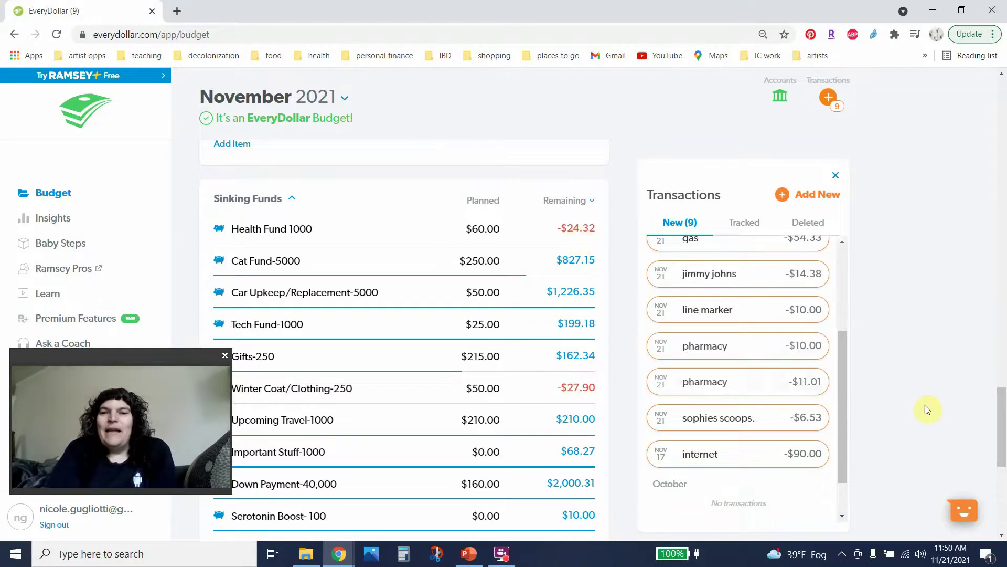
pyautogui.moveTo(704, 387)
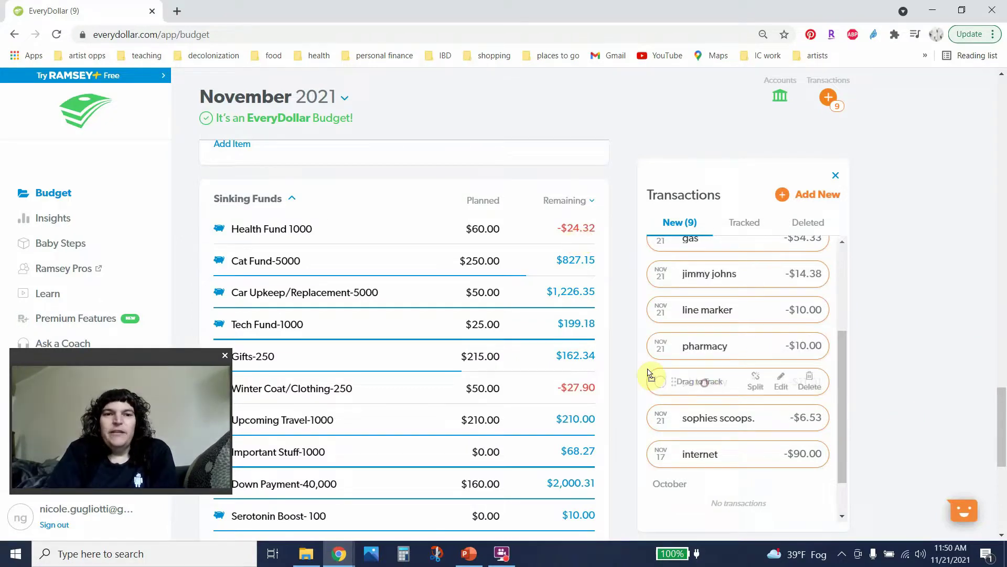
pyautogui.moveTo(649, 375)
pyautogui.mouseDown()
pyautogui.moveTo(284, 232)
pyautogui.moveTo(299, 234)
pyautogui.mouseUp()
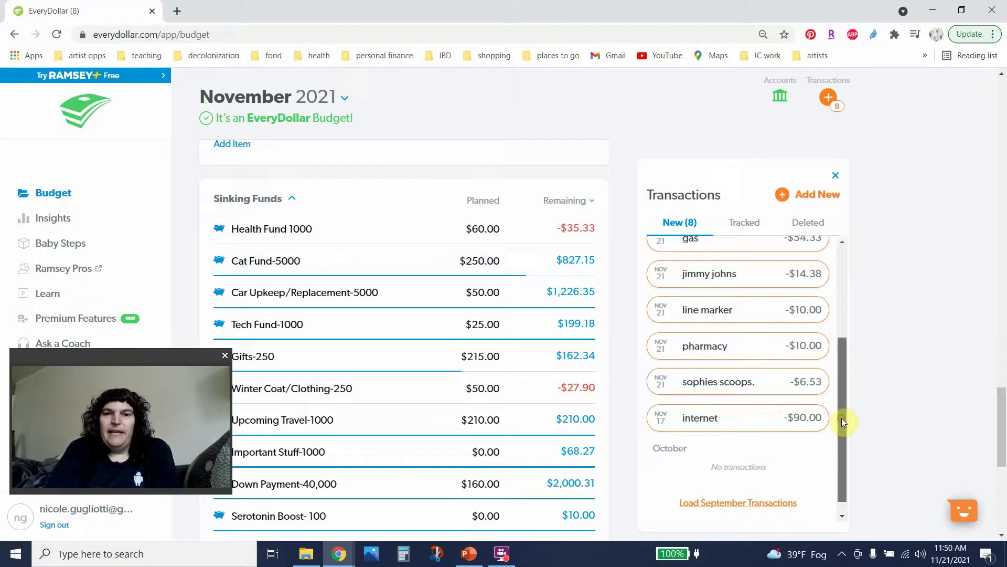
pyautogui.moveTo(842, 418); pyautogui.dragTo(841, 361)
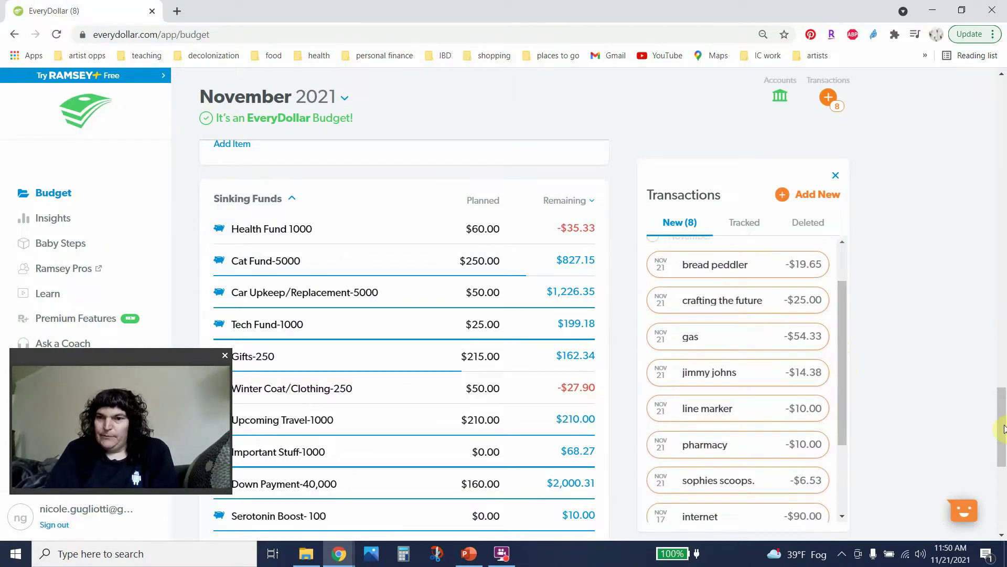
pyautogui.moveTo(1003, 429); pyautogui.dragTo(1004, 324)
# Step: Open the bread peddler expense and assign it to Restaurants and Groceries ($50 week)
pyautogui.moveTo(722, 271)
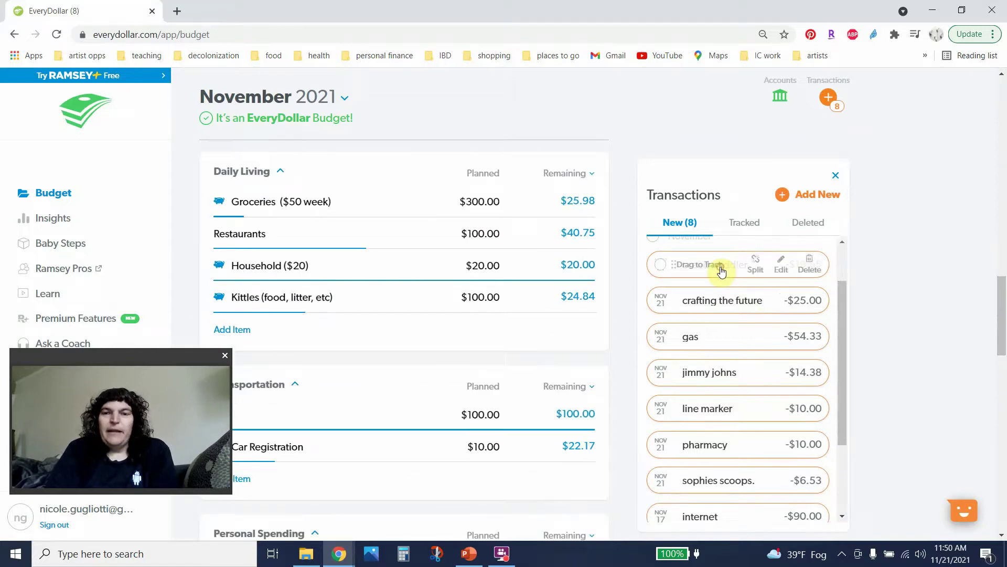
pyautogui.click(780, 269)
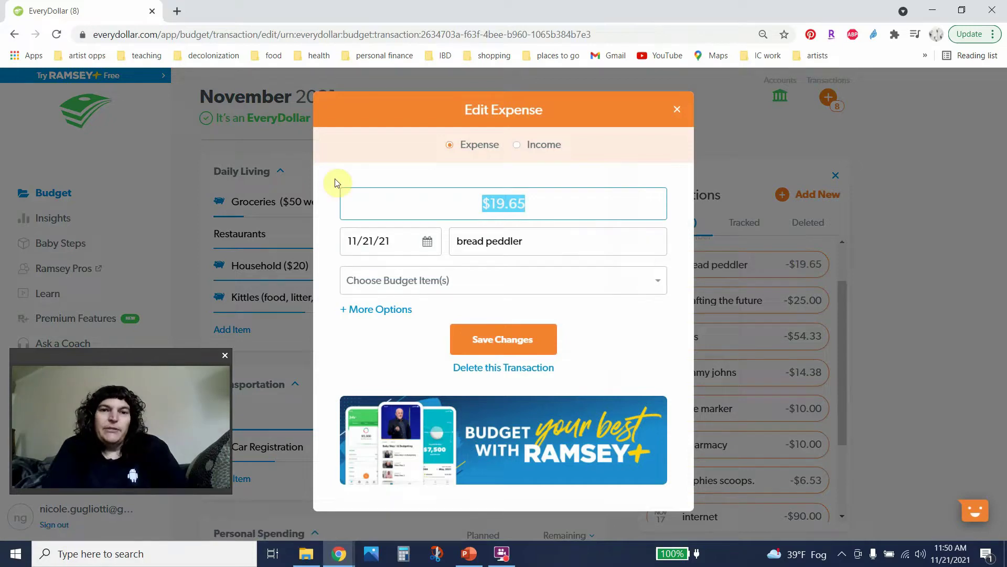
pyautogui.click(443, 283)
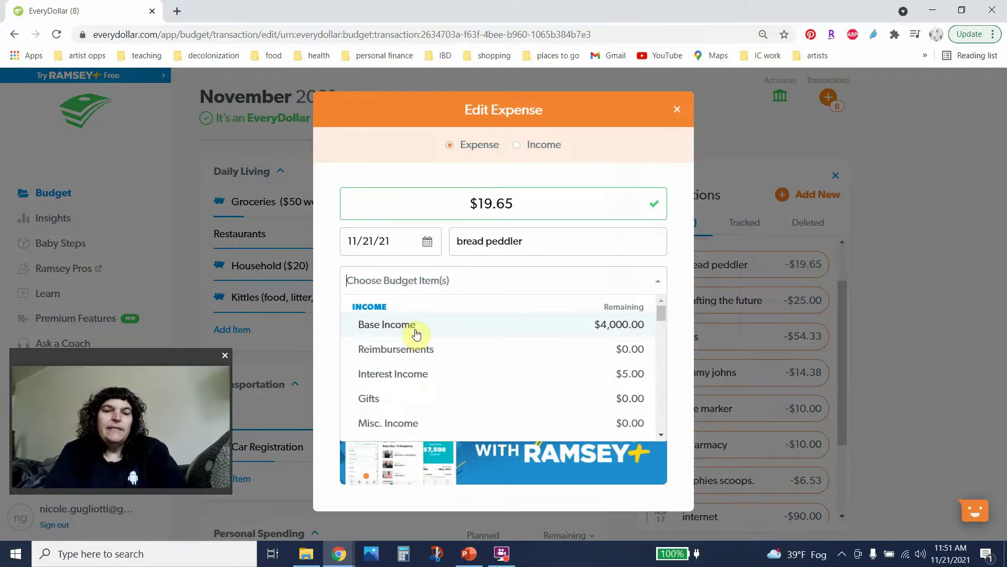
pyautogui.write('rest')
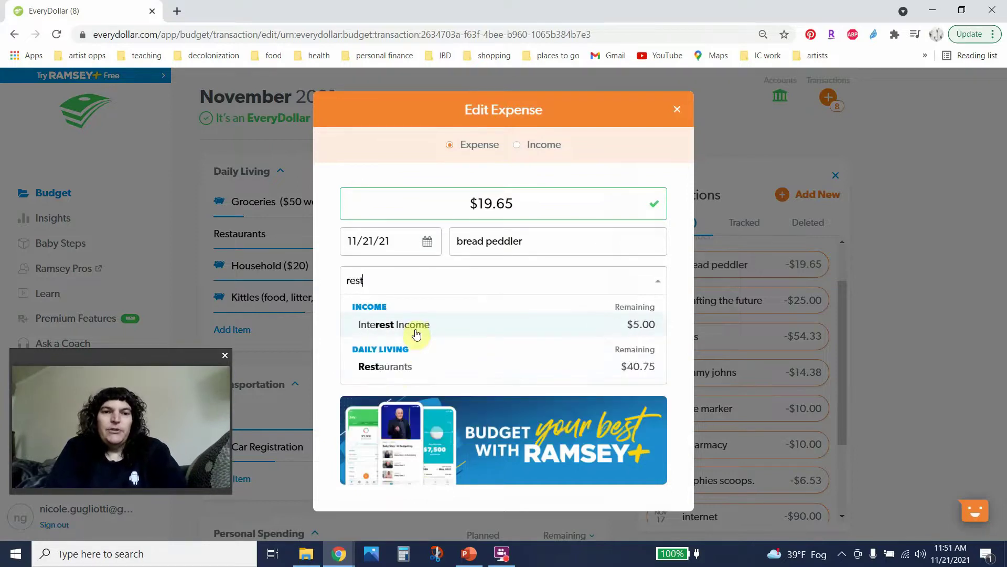
pyautogui.click(404, 366)
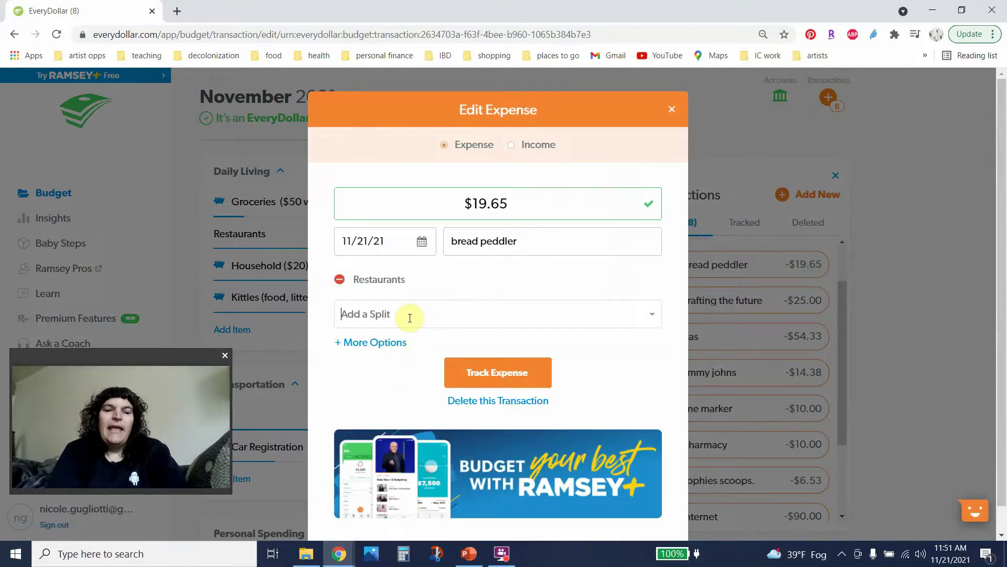
pyautogui.write('groceri')
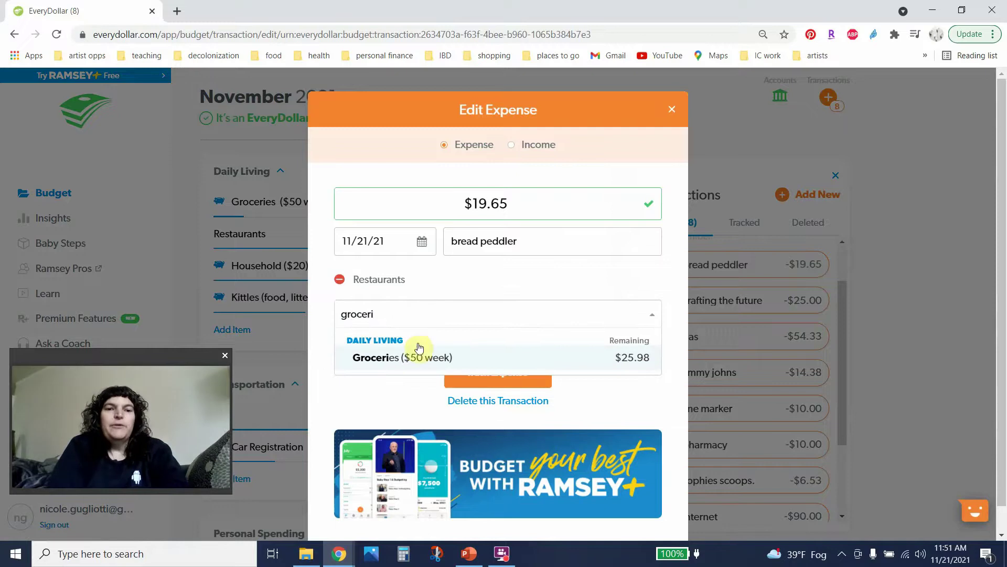
pyautogui.click(417, 355)
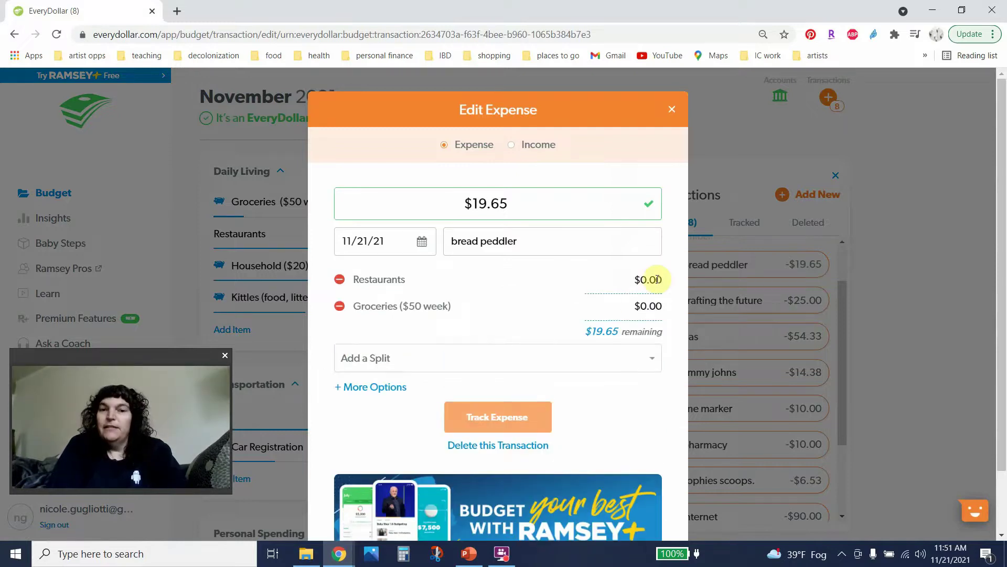
# Step: Split the amounts $10.00 to Restaurants and $9.65 to Groceries, then track the expense
pyautogui.click(635, 279)
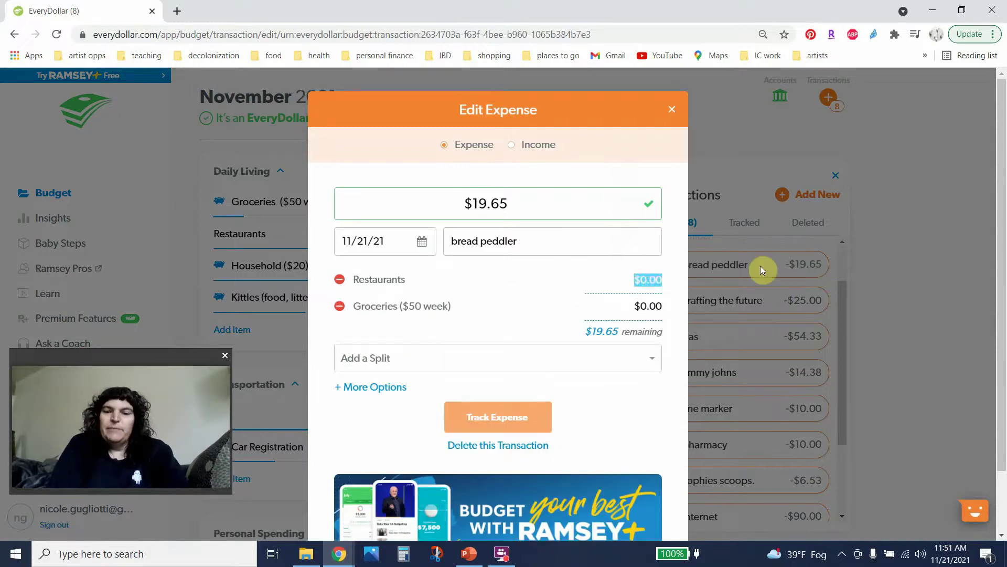
pyautogui.write('10')
pyautogui.click(649, 307)
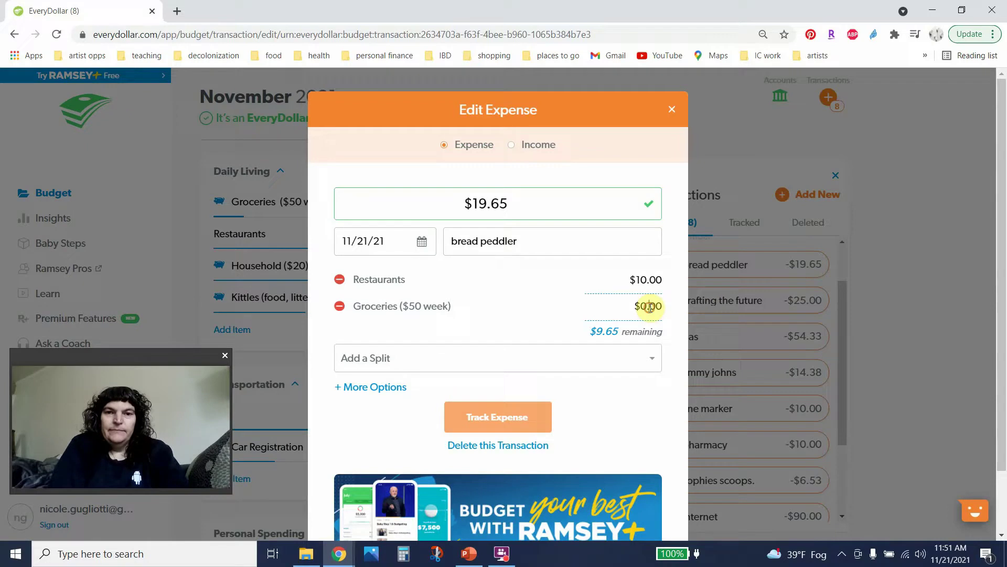
pyautogui.write('9.65')
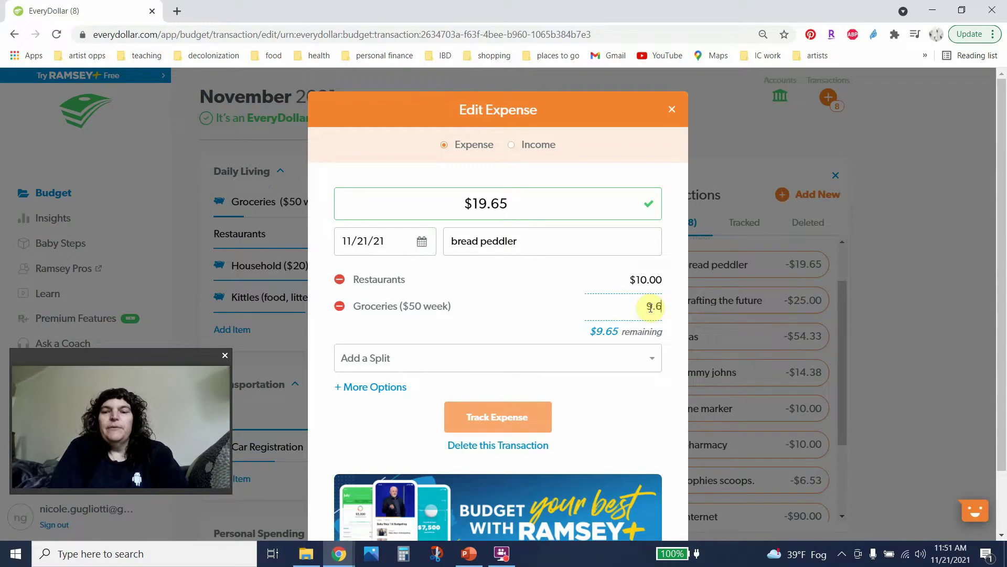
pyautogui.click(493, 424)
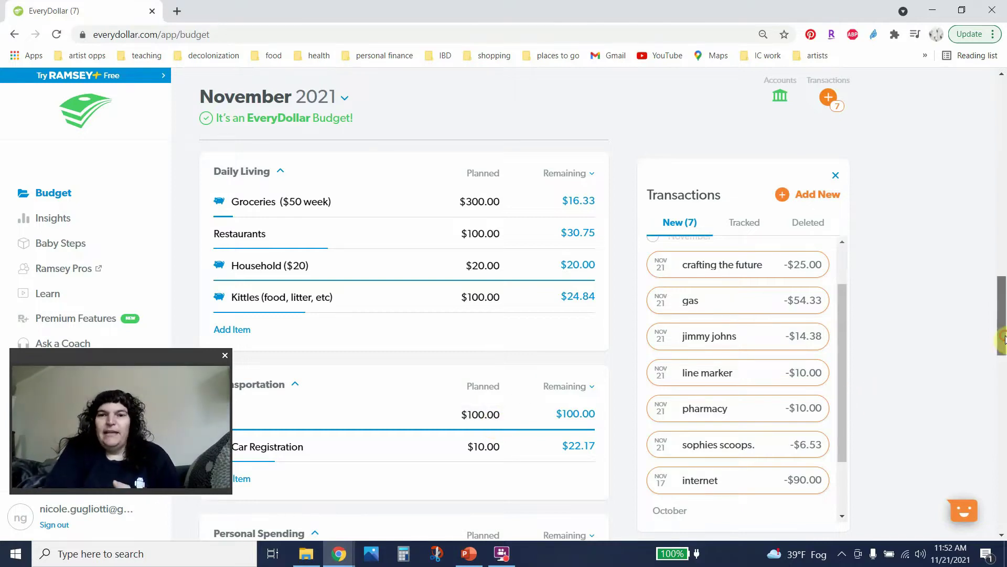
# Step: Track crafting the future to Sharing My Income and the gas purchase to the Gas line
pyautogui.moveTo(1003, 364); pyautogui.dragTo(1003, 193)
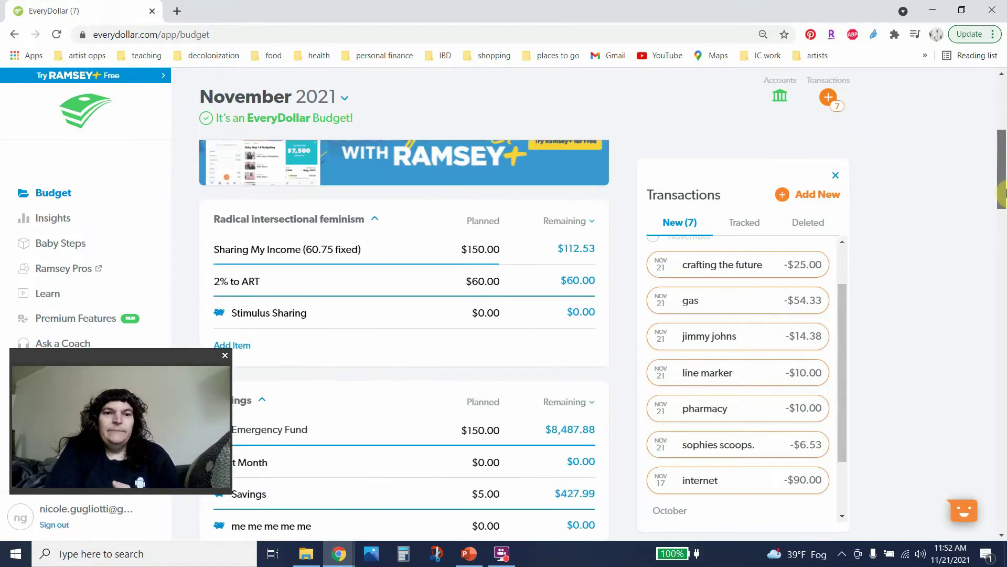
pyautogui.moveTo(697, 268); pyautogui.dragTo(368, 254)
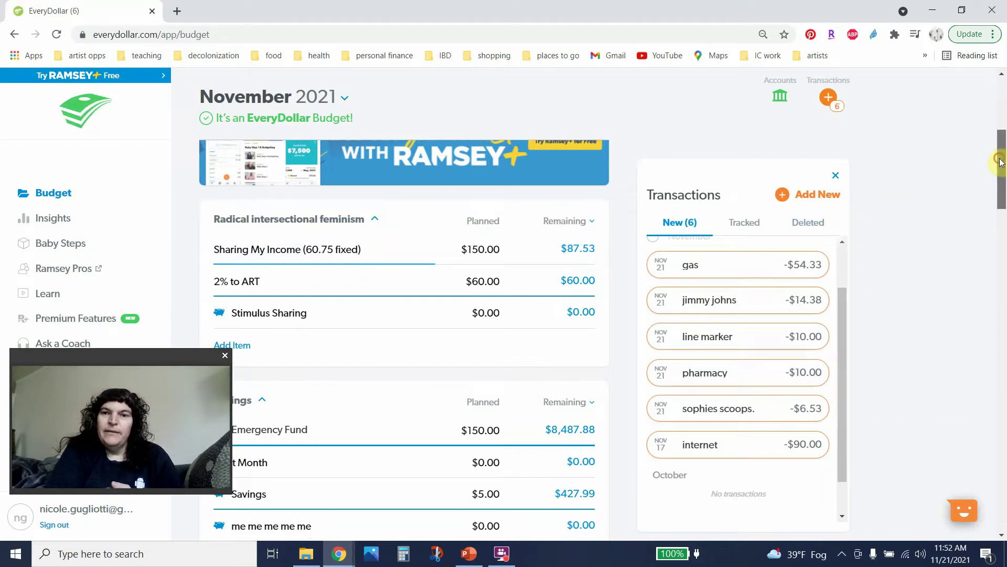
pyautogui.moveTo(1003, 166); pyautogui.dragTo(1004, 294)
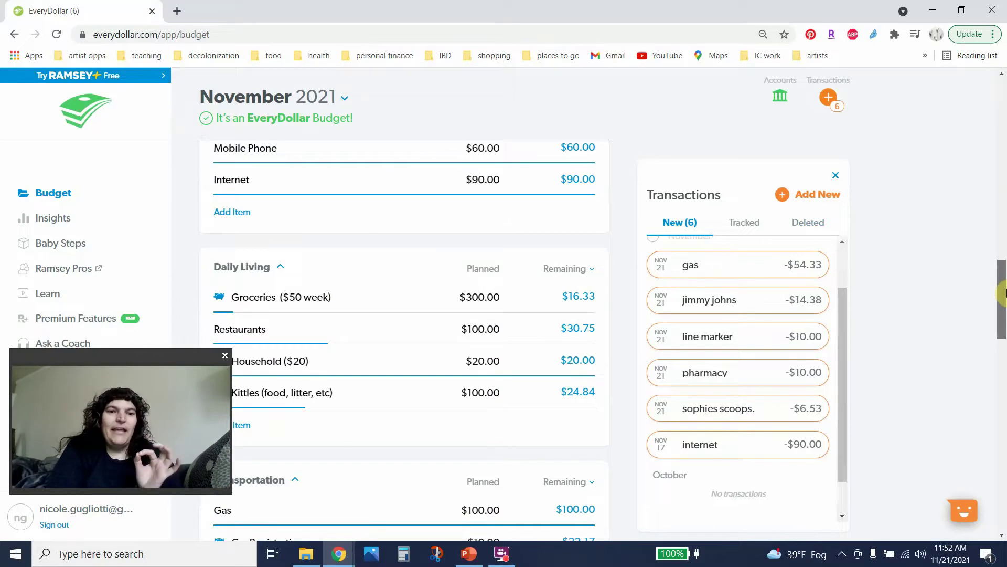
pyautogui.moveTo(1004, 292); pyautogui.dragTo(1004, 331)
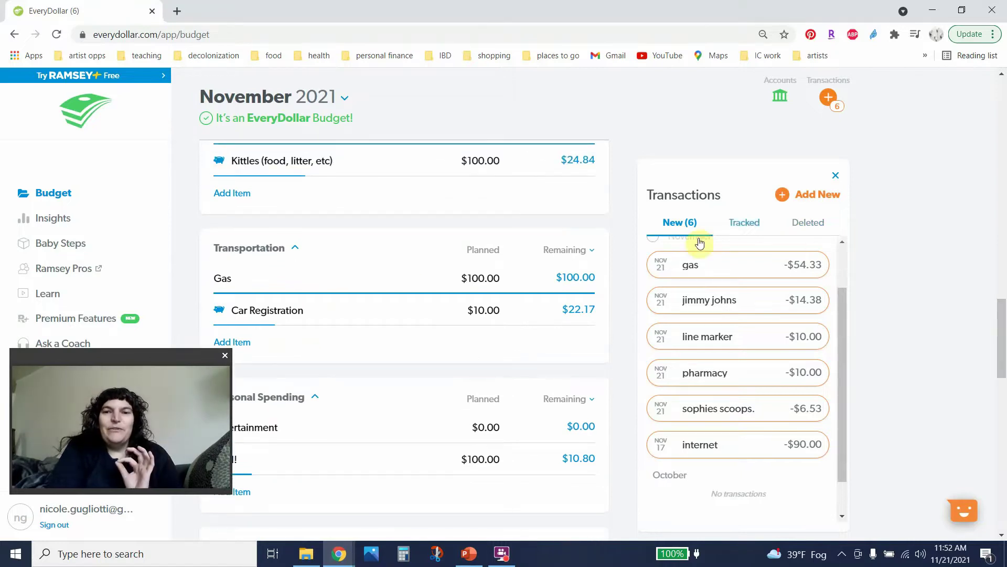
pyautogui.moveTo(685, 262); pyautogui.dragTo(292, 276)
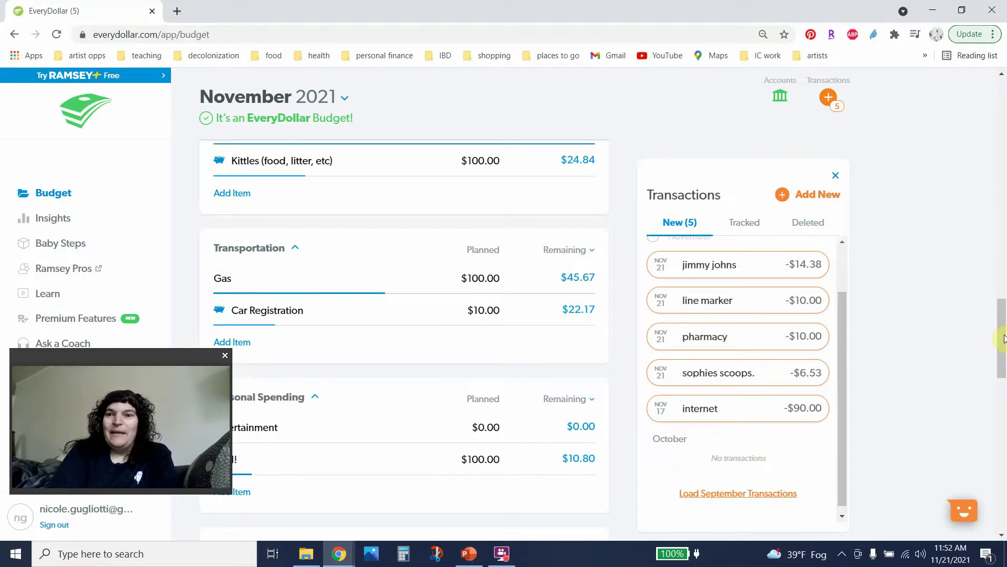
pyautogui.moveTo(1003, 348); pyautogui.dragTo(1004, 331)
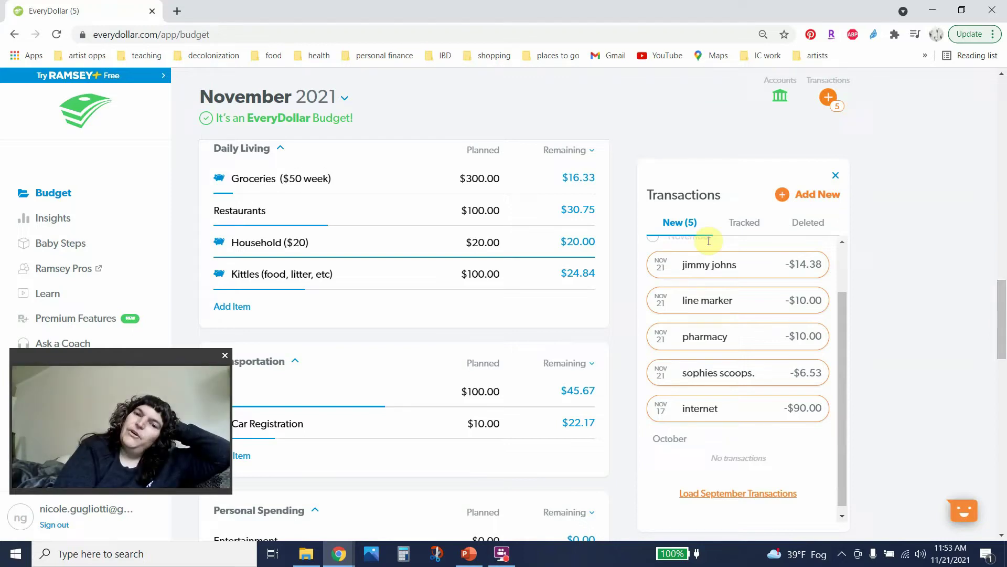
# Step: Track the jimmy johns purchase to Restaurants, leaving $16.37 there
pyautogui.moveTo(704, 270)
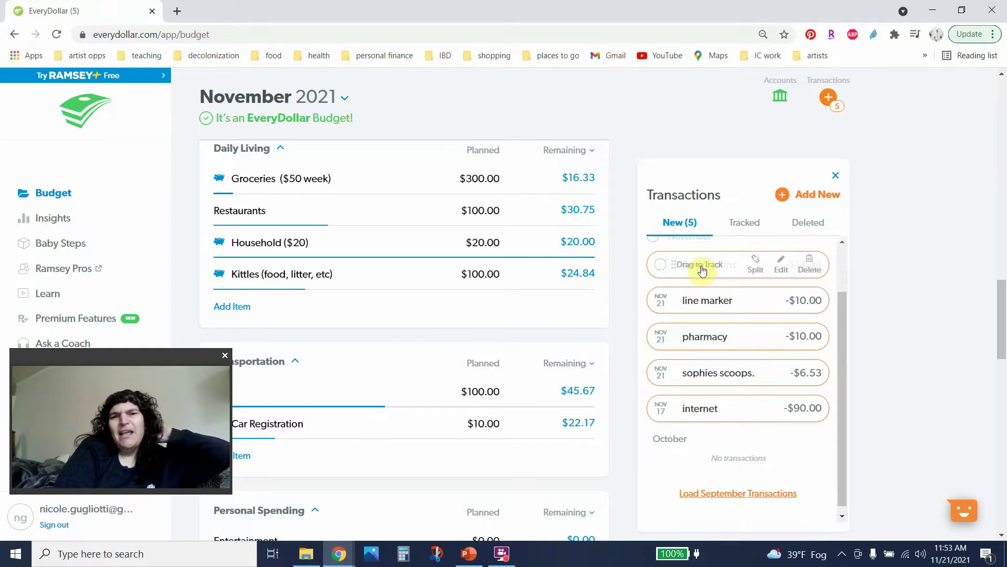
pyautogui.moveTo(702, 270); pyautogui.dragTo(355, 213)
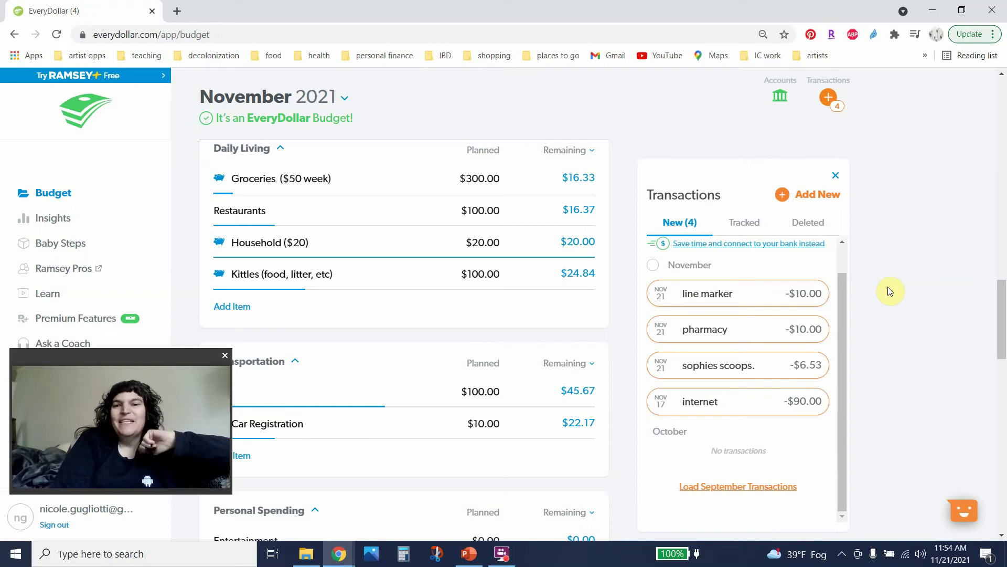
# Step: Track the $10.00 line marker purchase to FUN!, leaving $0.80 remaining there
pyautogui.moveTo(727, 366)
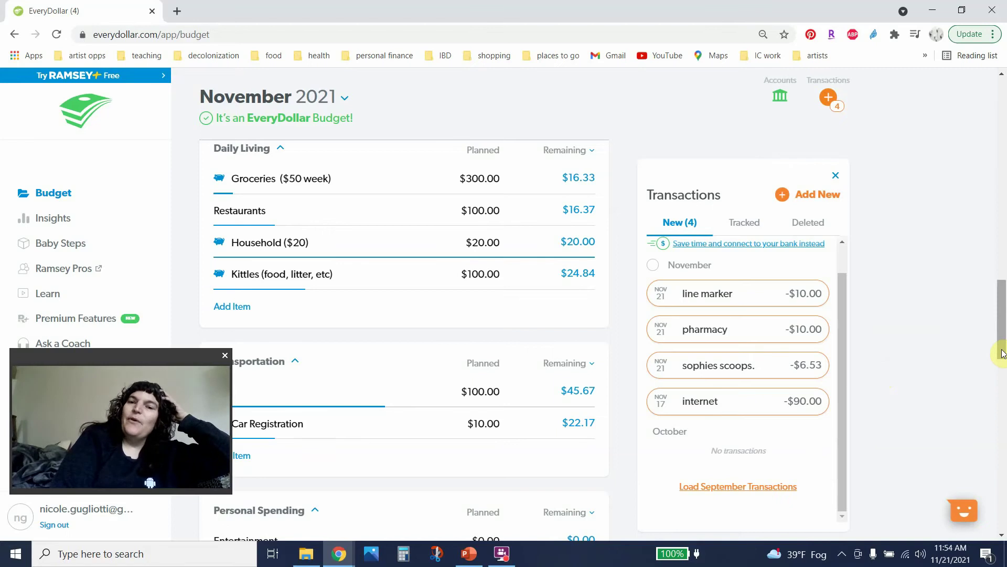
pyautogui.moveTo(1002, 352); pyautogui.dragTo(1003, 406)
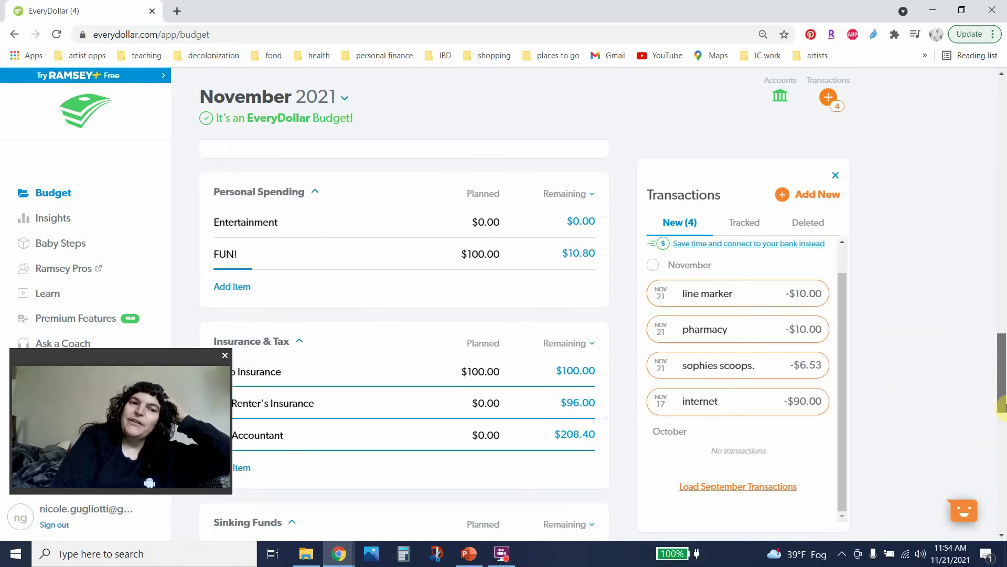
pyautogui.moveTo(810, 311)
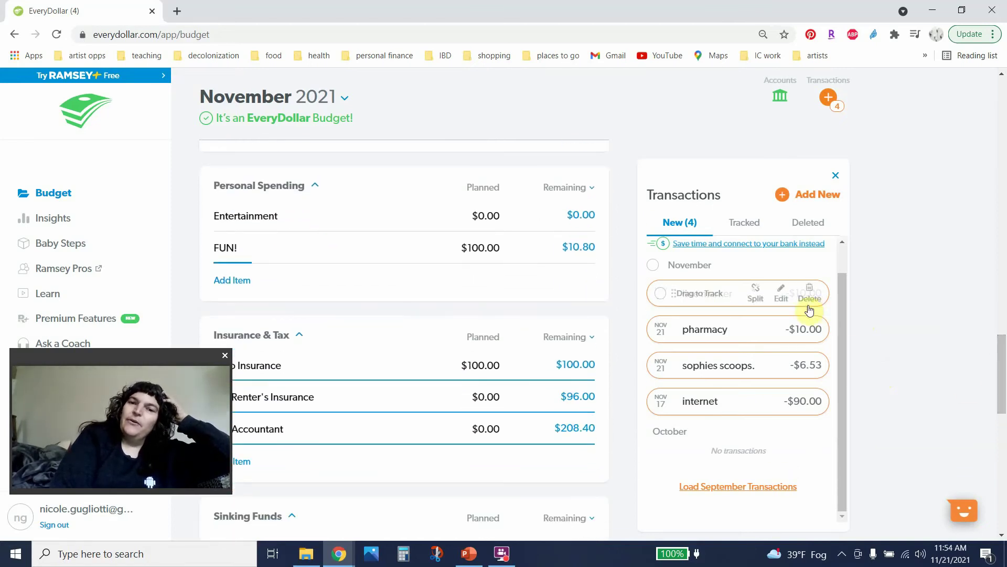
pyautogui.moveTo(697, 293)
pyautogui.mouseDown()
pyautogui.moveTo(547, 286)
pyautogui.moveTo(367, 234)
pyautogui.moveTo(362, 248)
pyautogui.mouseUp()
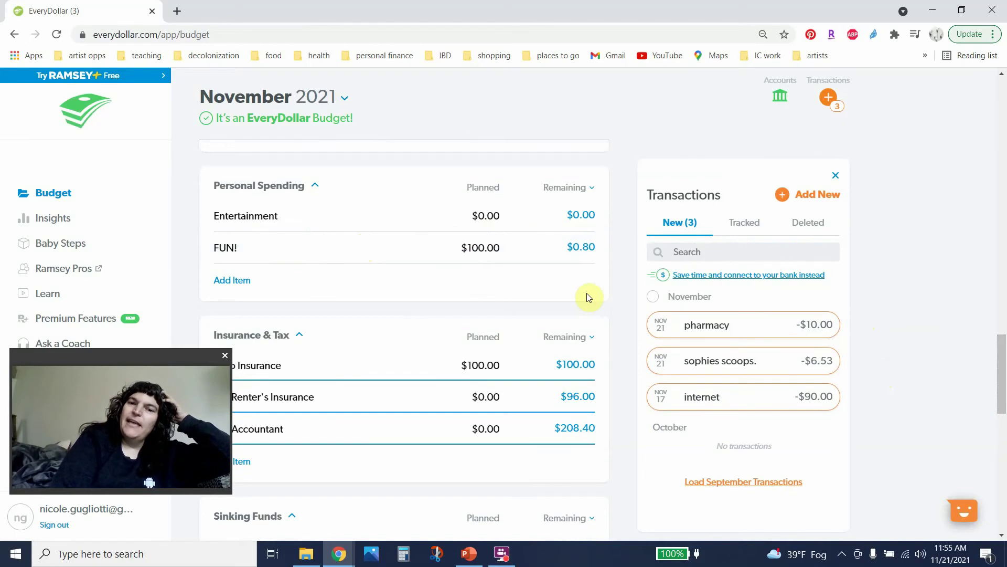
# Step: Track the $90.00 internet charge to the Housing Internet line, bringing it to $0.00 remaining
pyautogui.moveTo(1001, 370); pyautogui.dragTo(1002, 293)
pyautogui.moveTo(788, 379)
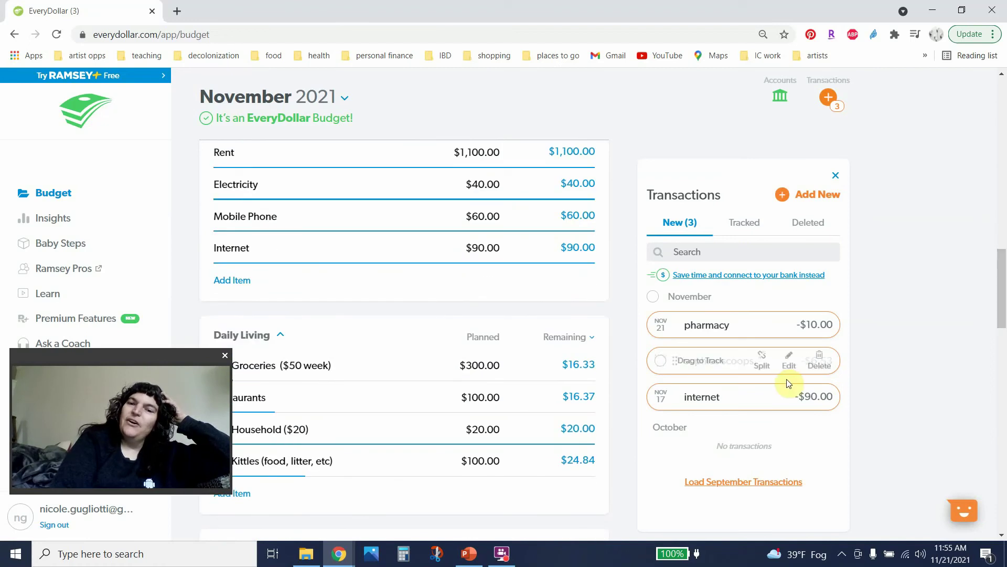
pyautogui.click(723, 406)
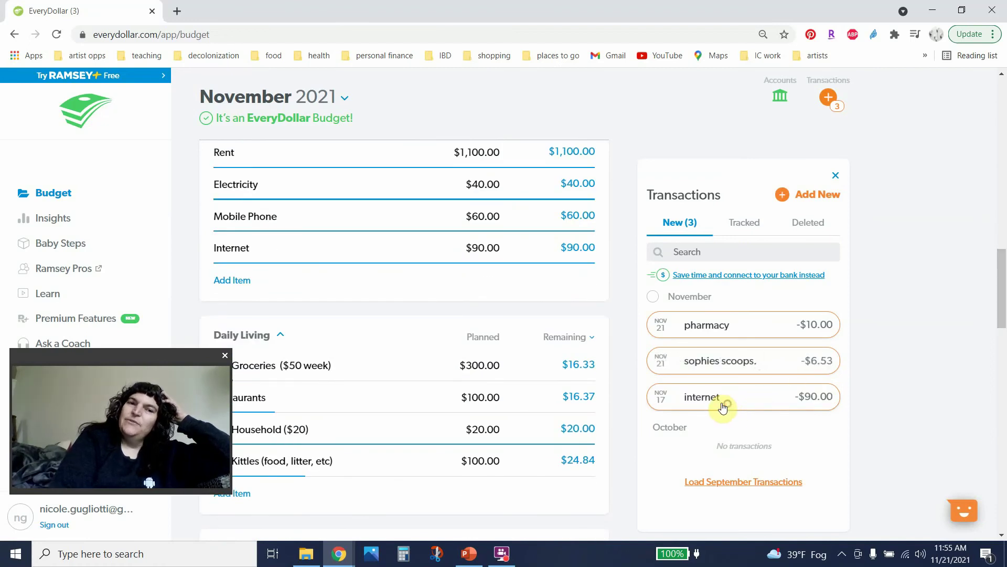
pyautogui.moveTo(723, 405); pyautogui.dragTo(342, 252)
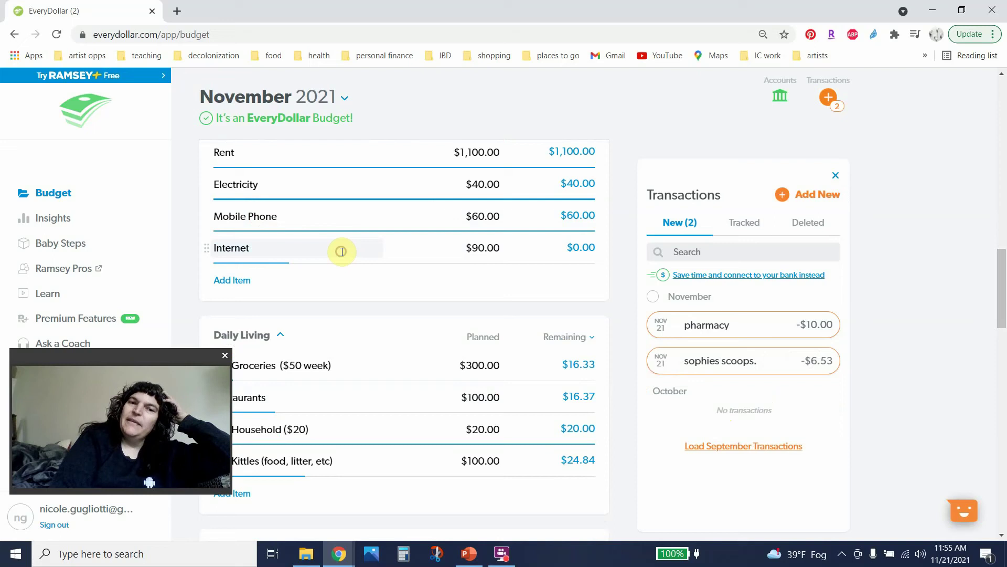